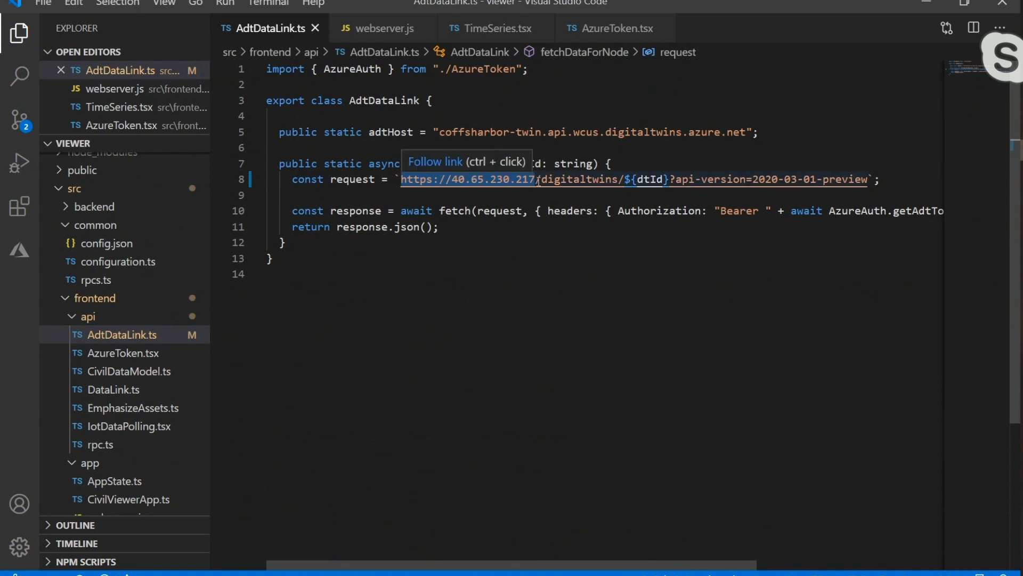
Examine the digitaltwins path in AdtDataLink.ts's request URL, and the proxied routes and target address in webserver.js
{"action": "left_click", "coordinate": [537, 181]}
{"action": "left_click_drag", "start_coordinate": [540, 181], "coordinate": [619, 181]}
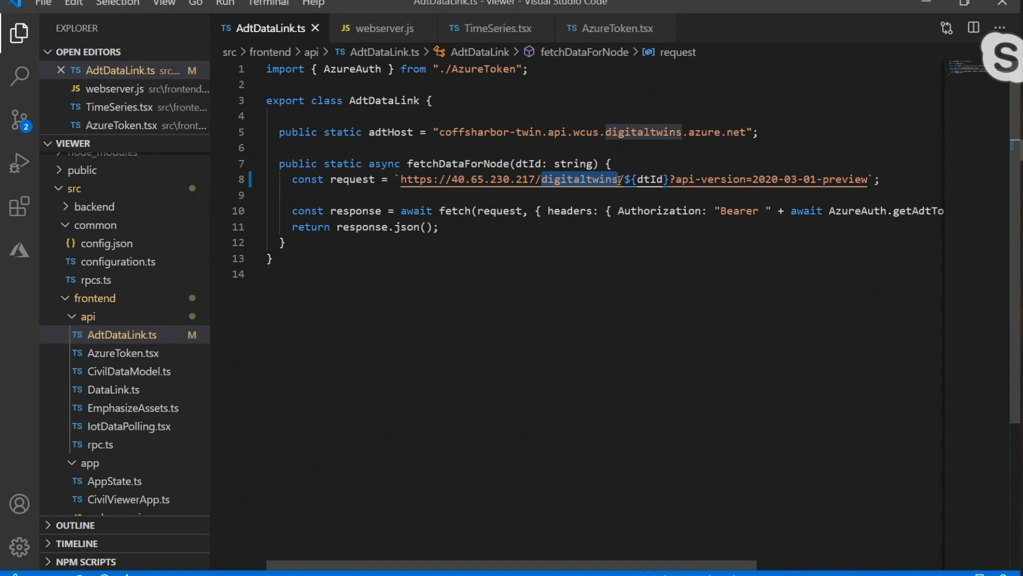
{"action": "left_click", "coordinate": [384, 28]}
{"action": "left_click", "coordinate": [395, 277]}
{"action": "left_click", "coordinate": [396, 277]}
{"action": "left_click", "coordinate": [420, 278]}
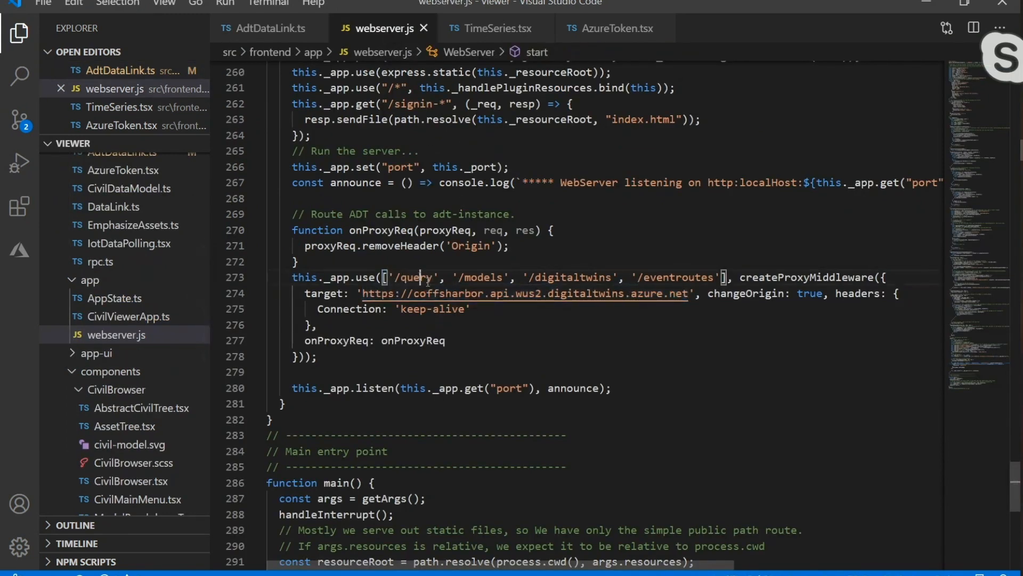
{"action": "left_click", "coordinate": [500, 277]}
{"action": "left_click", "coordinate": [593, 277]}
{"action": "left_click", "coordinate": [678, 277]}
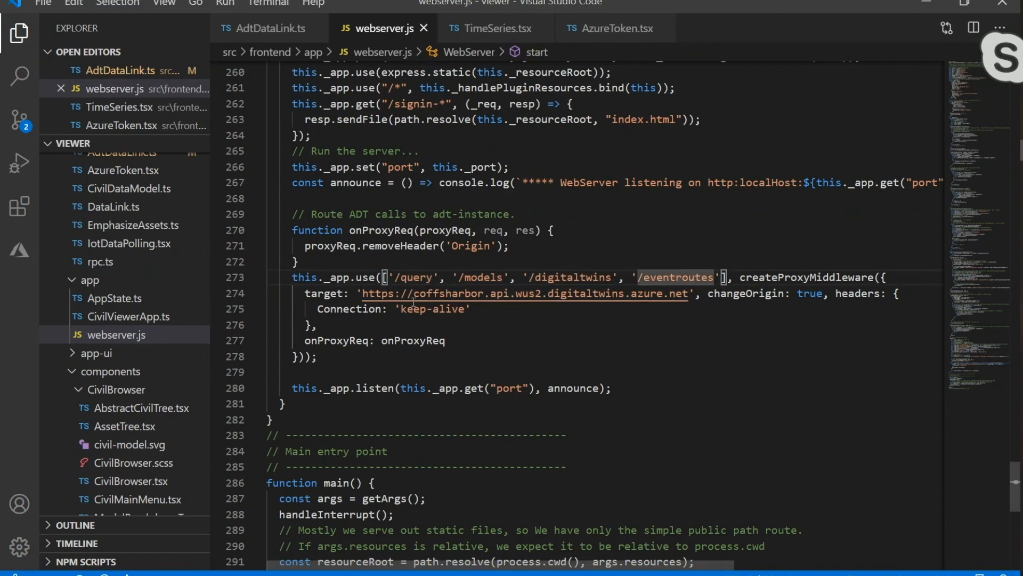
{"action": "left_click_drag", "start_coordinate": [363, 293], "coordinate": [691, 295]}
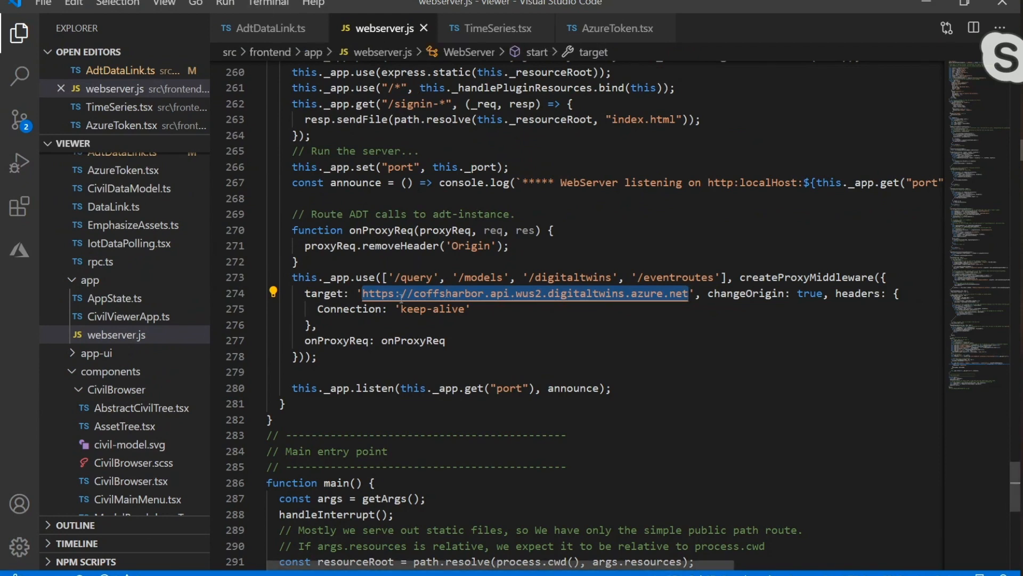
Inspect the digitaltwins segment and the dtId parameter of the request URL in AdtDataLink.ts
{"action": "left_click", "coordinate": [280, 28]}
{"action": "left_click", "coordinate": [610, 211]}
{"action": "double_click", "coordinate": [555, 178]}
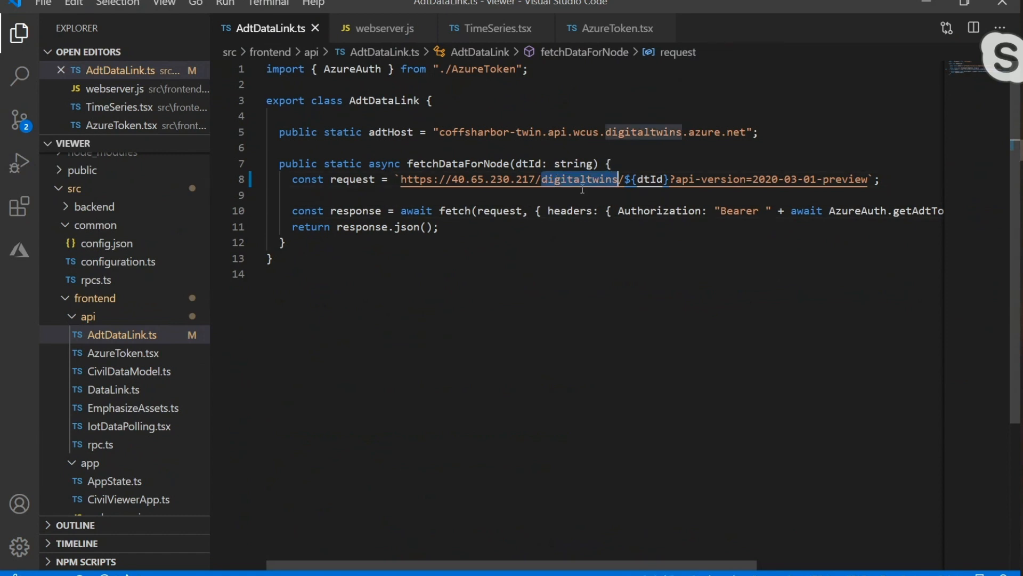
{"action": "double_click", "coordinate": [649, 179]}
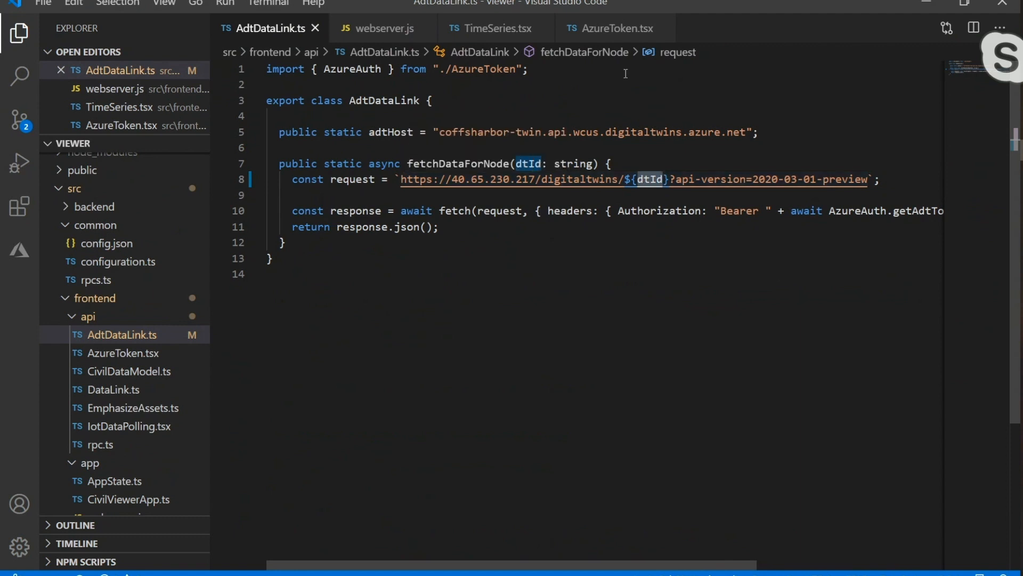
Review the createProxyMiddleware call in webserver.js, covering the /digitaltwins route and the target address
{"action": "left_click", "coordinate": [397, 28]}
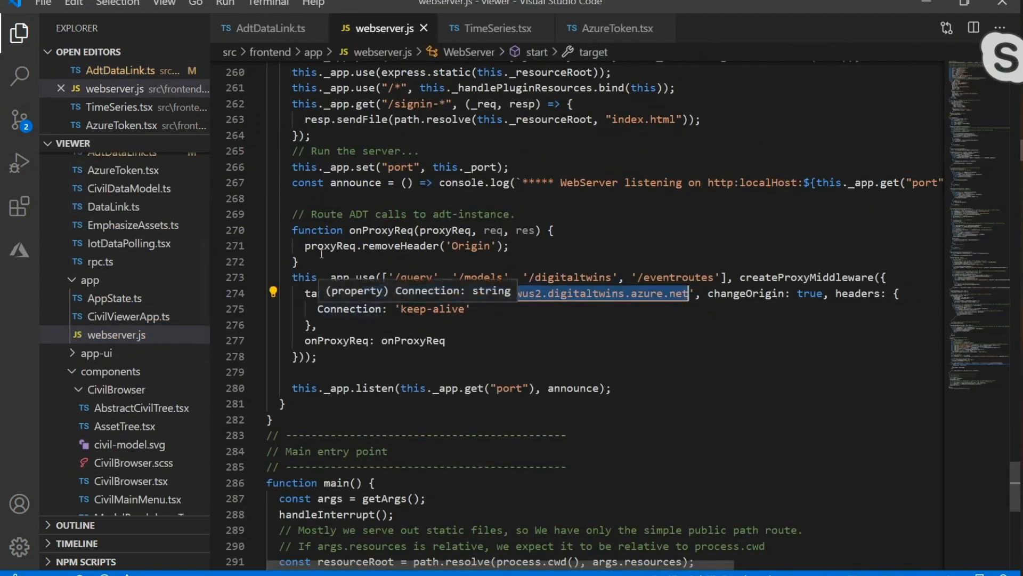
{"action": "left_click", "coordinate": [376, 293]}
{"action": "double_click", "coordinate": [545, 278]}
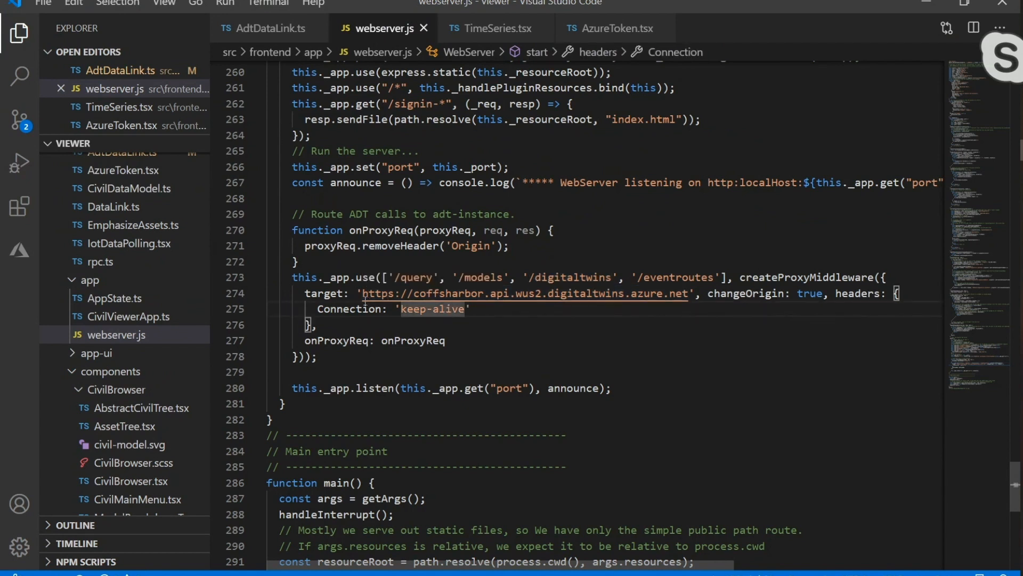
{"action": "left_click_drag", "start_coordinate": [362, 295], "coordinate": [701, 294]}
{"action": "left_click", "coordinate": [688, 293]}
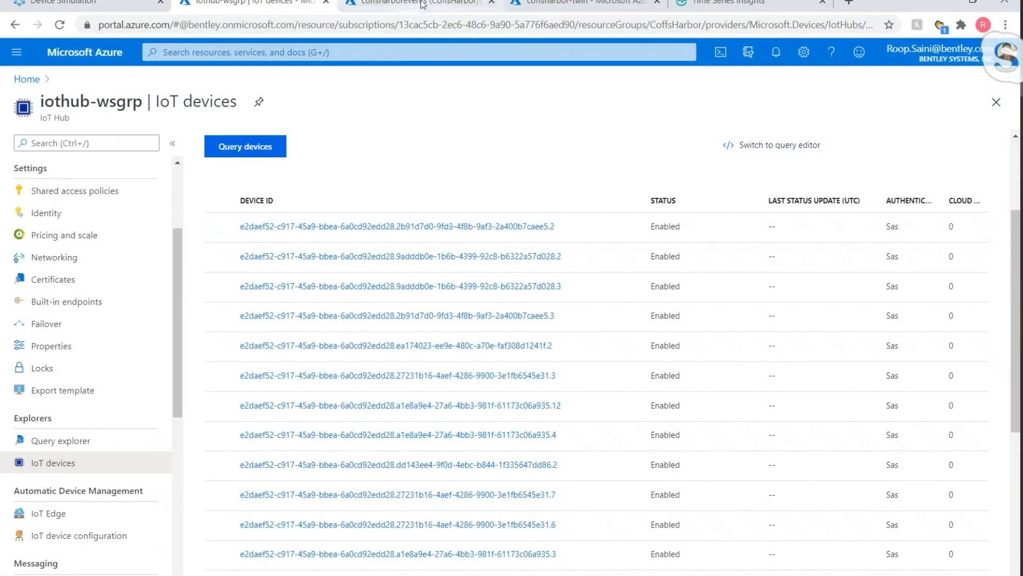
Switch to the coffsharborevents Event Hubs instance in the Azure portal and examine its request, message and throughput charts
{"action": "left_click", "coordinate": [422, 4]}
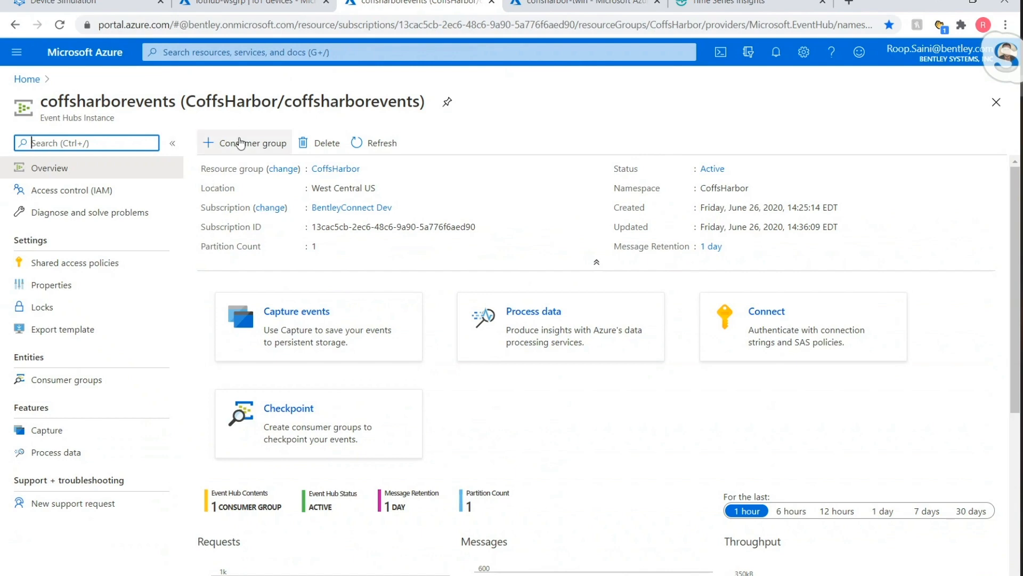
{"action": "scroll", "coordinate": [274, 178], "scroll_direction": "down", "scroll_amount": 1}
{"action": "scroll", "coordinate": [274, 178], "scroll_direction": "down", "scroll_amount": 1}
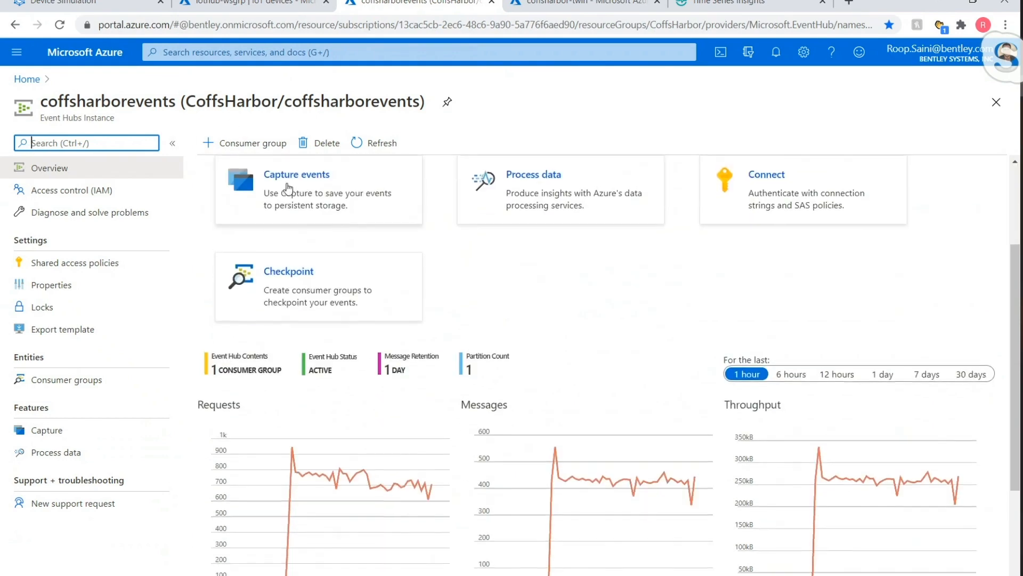
{"action": "scroll", "coordinate": [273, 178], "scroll_direction": "up", "scroll_amount": 2}
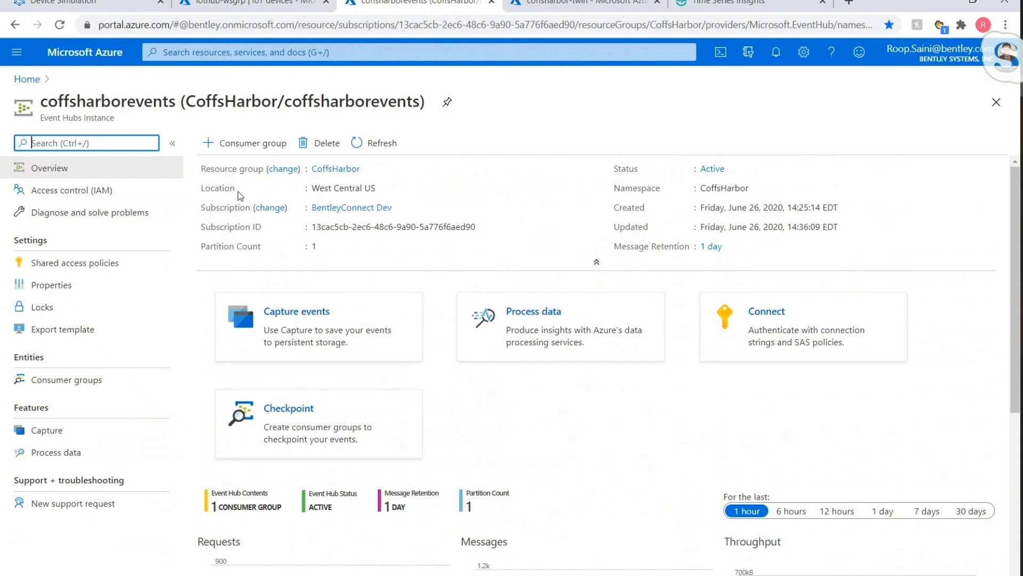
View the coffsharbor-events event source of the coffsharbor-twin Time Series Insights environment
{"action": "left_click", "coordinate": [618, 5]}
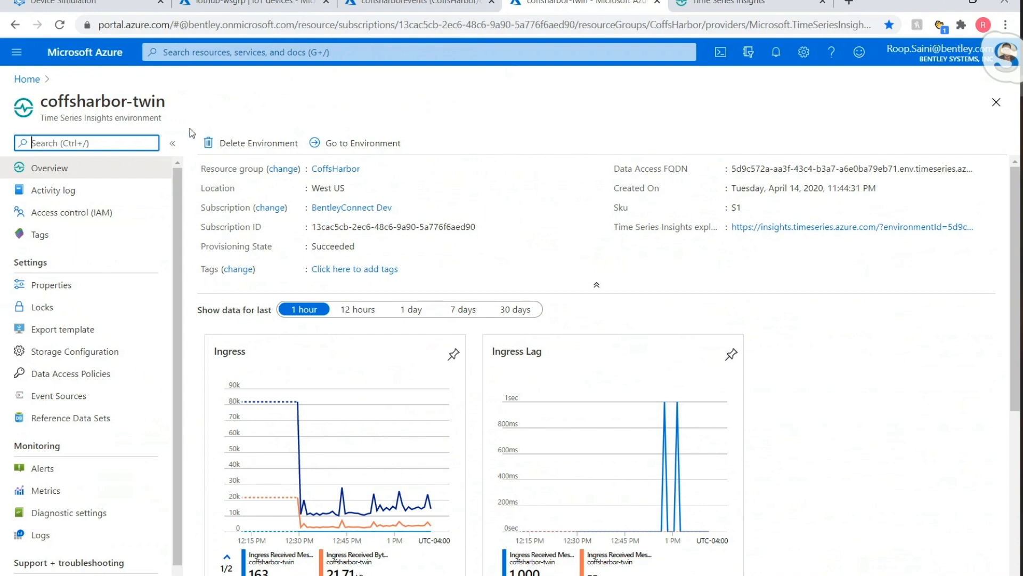
{"action": "left_click", "coordinate": [72, 397]}
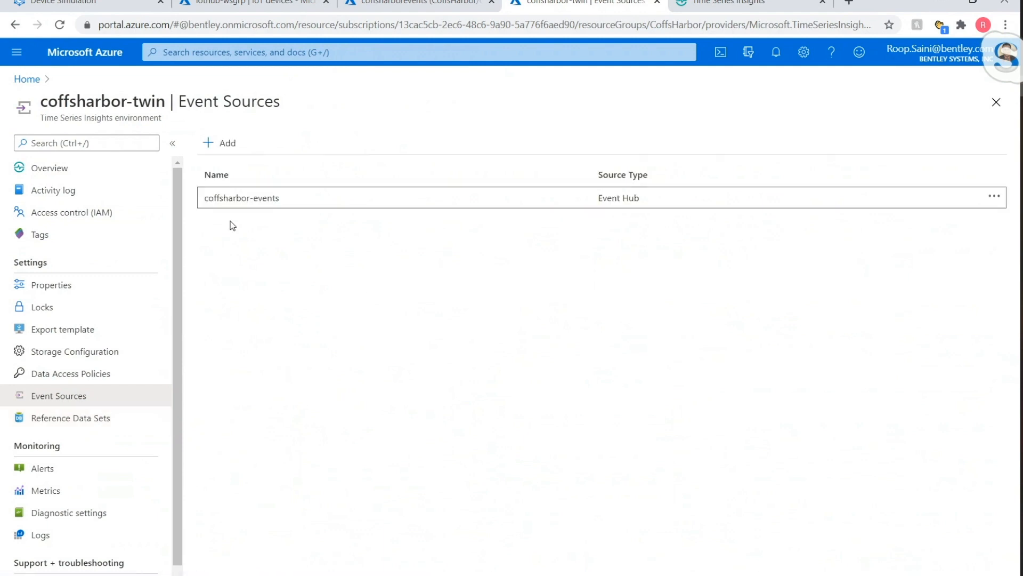
{"action": "left_click", "coordinate": [289, 205]}
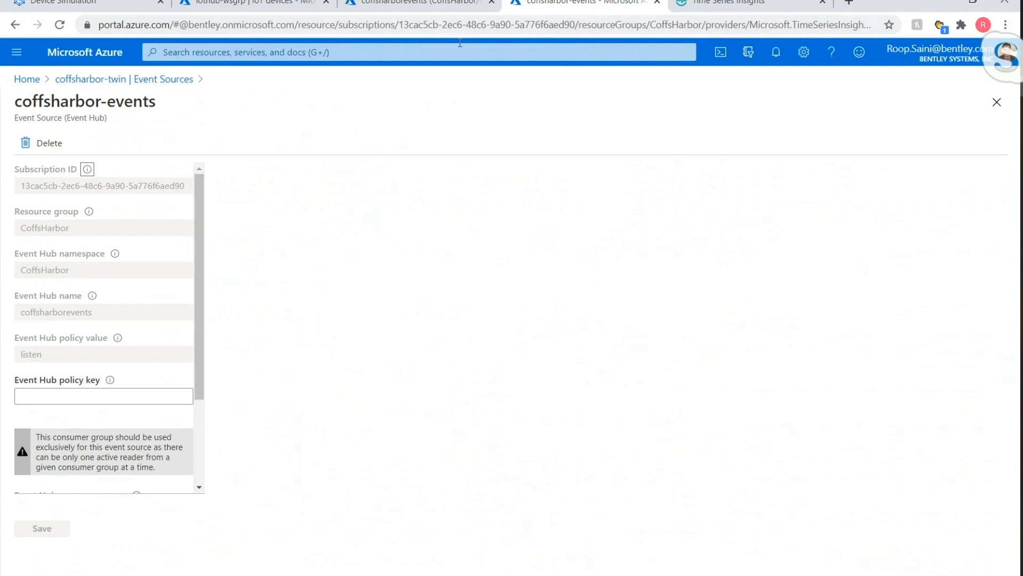
Switch to the Time Series Insights explorer and look through the list of charted patch.value series
{"action": "left_click", "coordinate": [737, 11]}
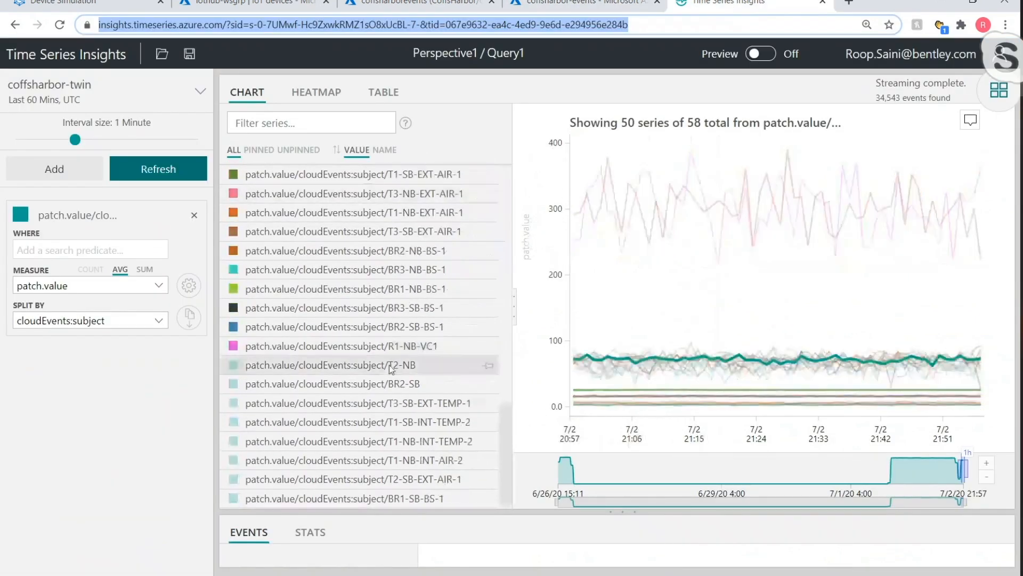
{"action": "scroll", "coordinate": [393, 357], "scroll_direction": "down", "scroll_amount": 10}
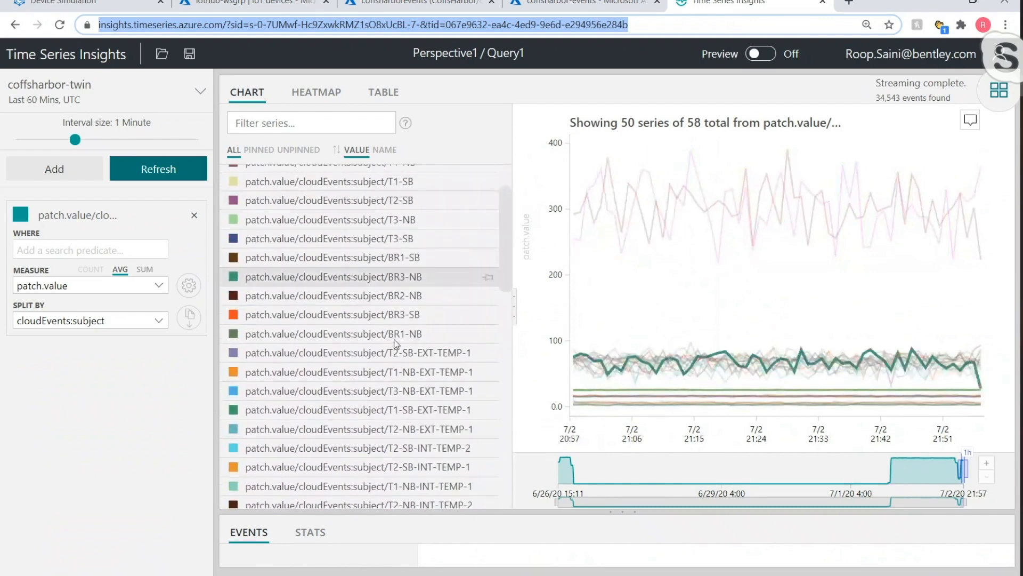
{"action": "scroll", "coordinate": [299, 266], "scroll_direction": "up", "scroll_amount": 3}
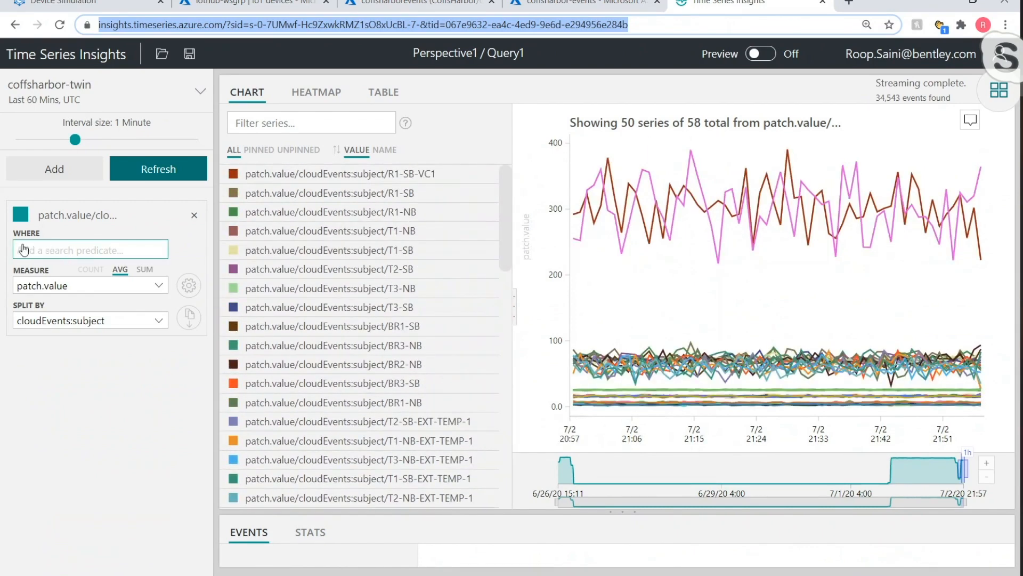
Try splitting the patch.value query by cloudEvents:source, restore the split by cloudEvents:subject, and review the series list
{"action": "left_click", "coordinate": [28, 283]}
{"action": "left_click", "coordinate": [59, 327]}
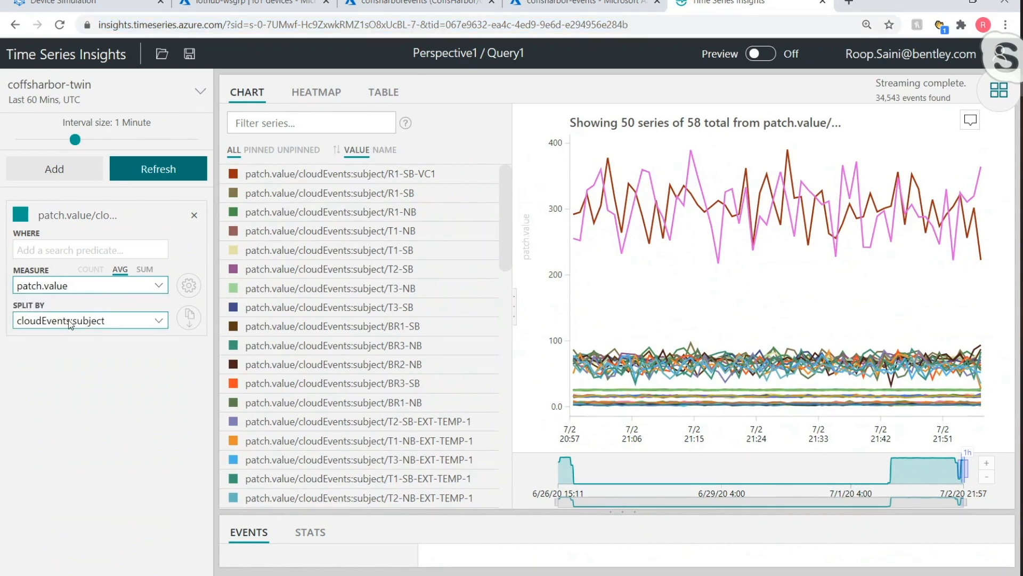
{"action": "left_click", "coordinate": [158, 326]}
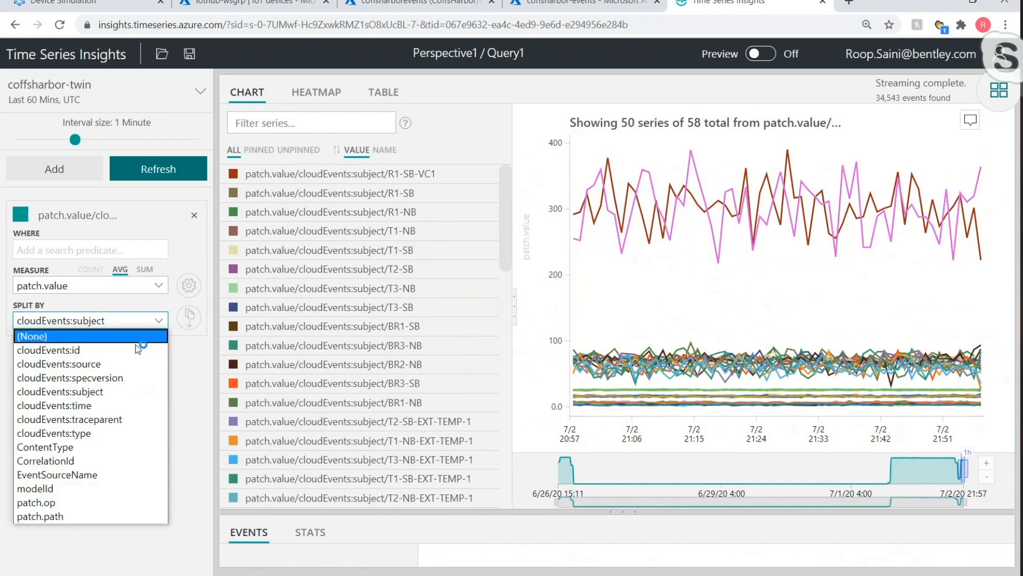
{"action": "left_click", "coordinate": [128, 359]}
{"action": "left_click", "coordinate": [153, 320]}
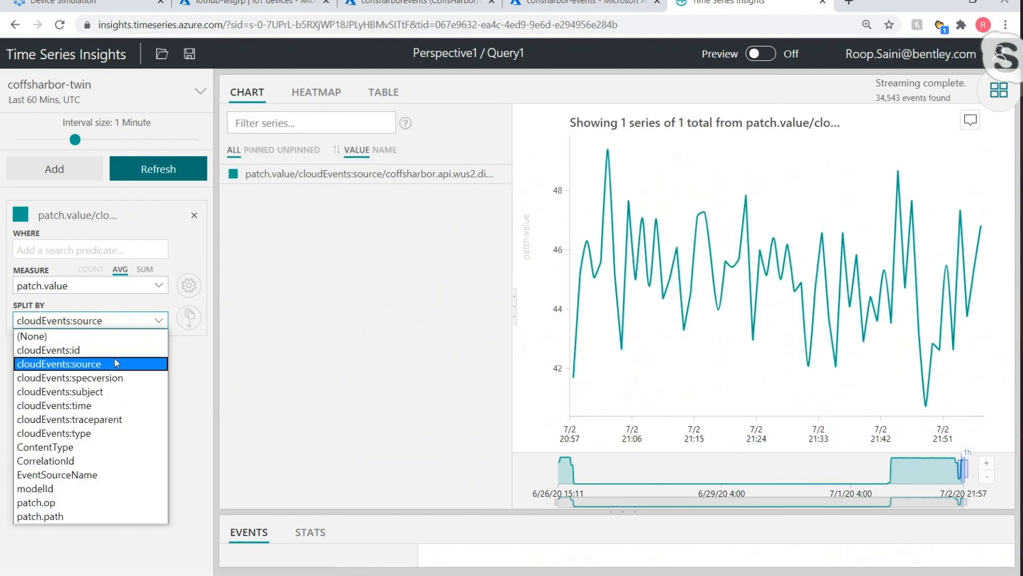
{"action": "left_click", "coordinate": [113, 392]}
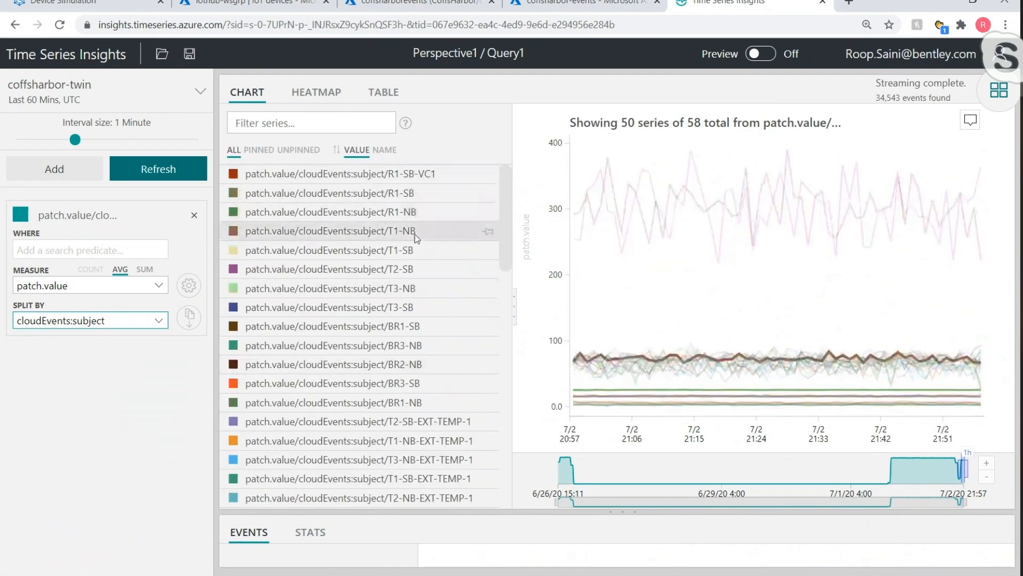
{"action": "scroll", "coordinate": [415, 245], "scroll_direction": "down", "scroll_amount": 2}
{"action": "scroll", "coordinate": [418, 268], "scroll_direction": "up", "scroll_amount": 2}
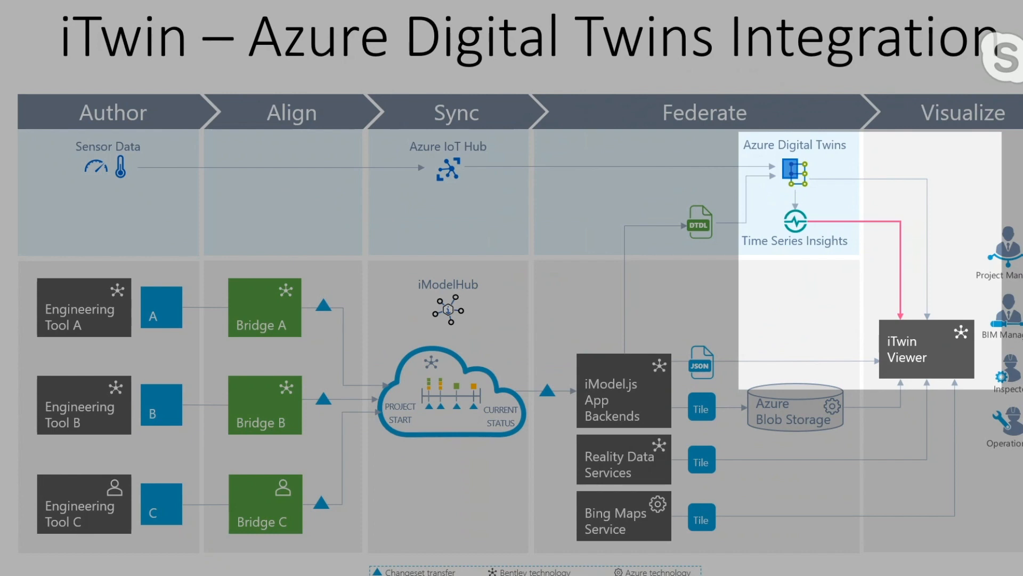
End the slide show, switch to the iTwin viewer in the browser and show the historic data of tunnel T1-SB
{"action": "key", "text": "Escape"}
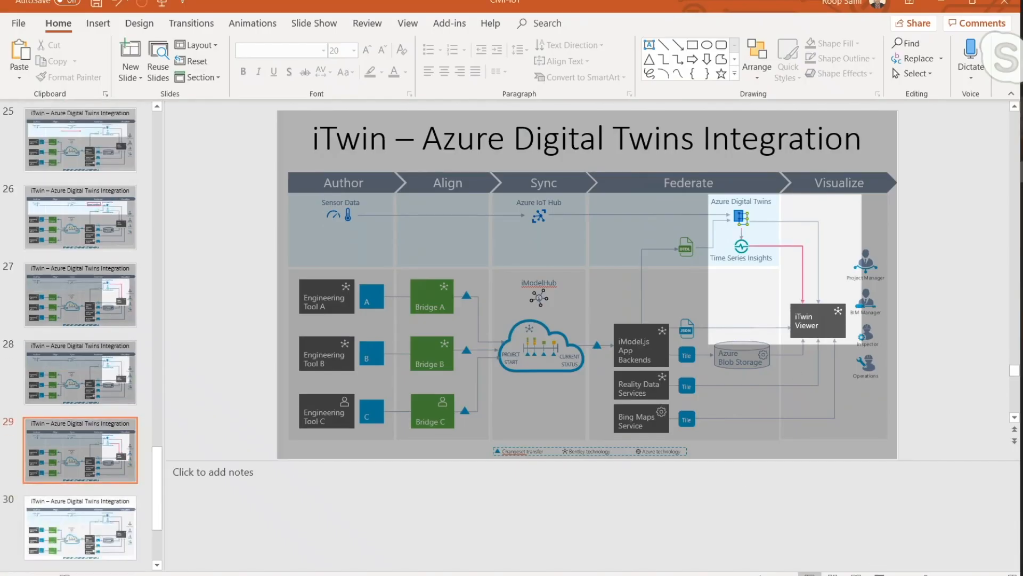
{"action": "key", "text": "alt+Tab"}
{"action": "left_click", "coordinate": [200, 117]}
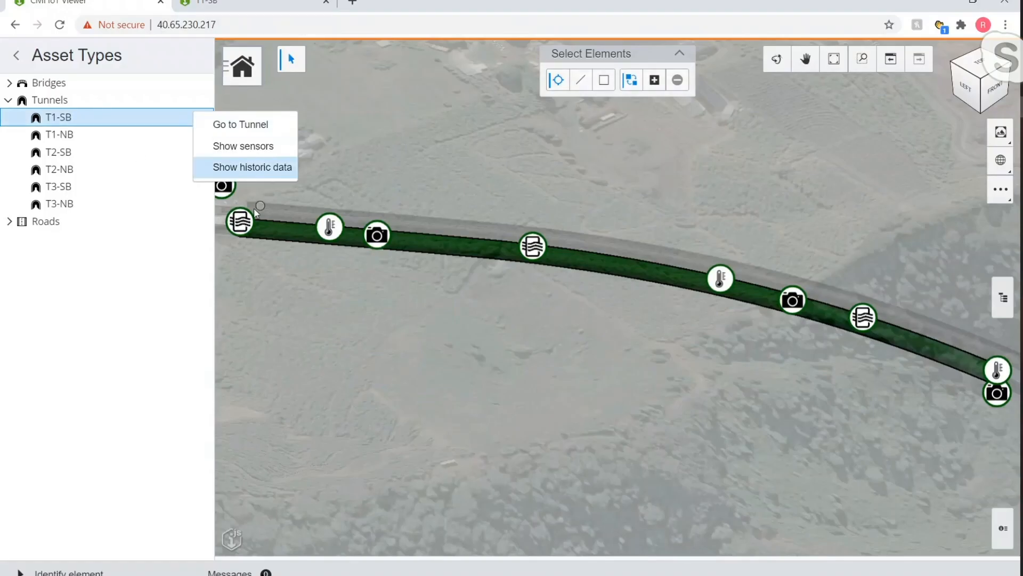
{"action": "left_click", "coordinate": [220, 215]}
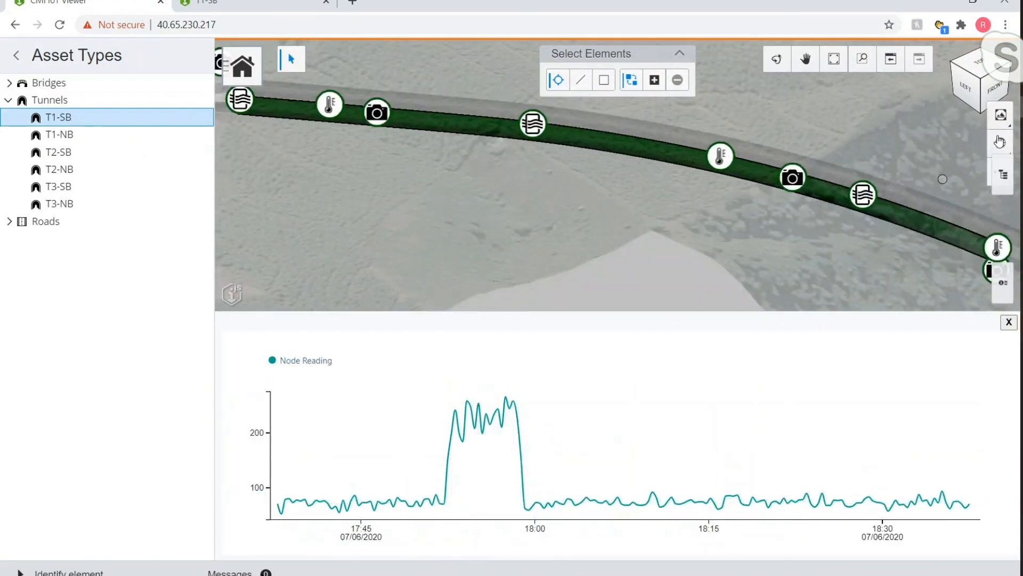
Switch to Visual Studio Code and examine the patch.value property and surrounding showTsiDataForNode code in TimeSeries.tsx
{"action": "key", "text": "alt+Tab"}
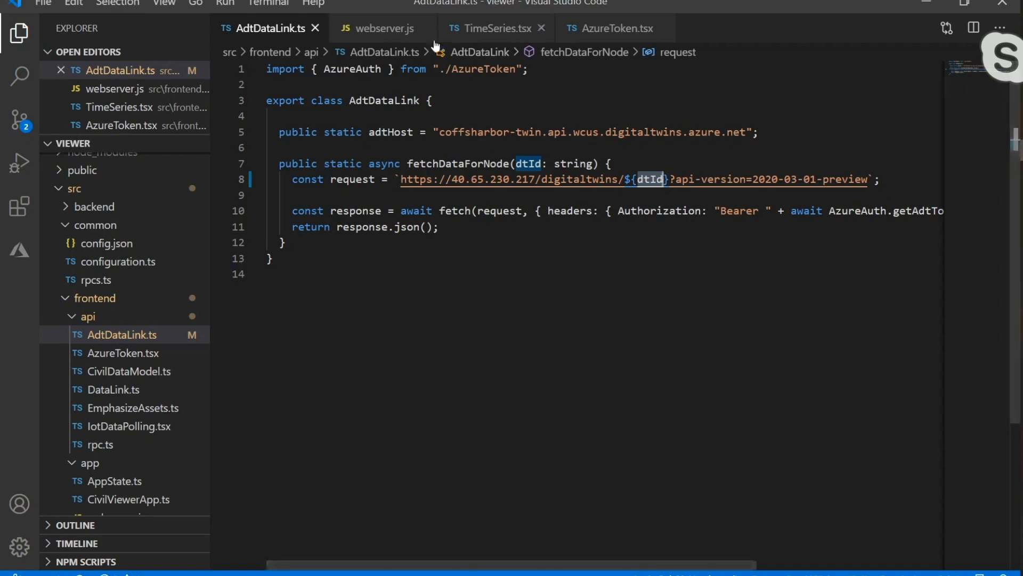
{"action": "left_click", "coordinate": [495, 30]}
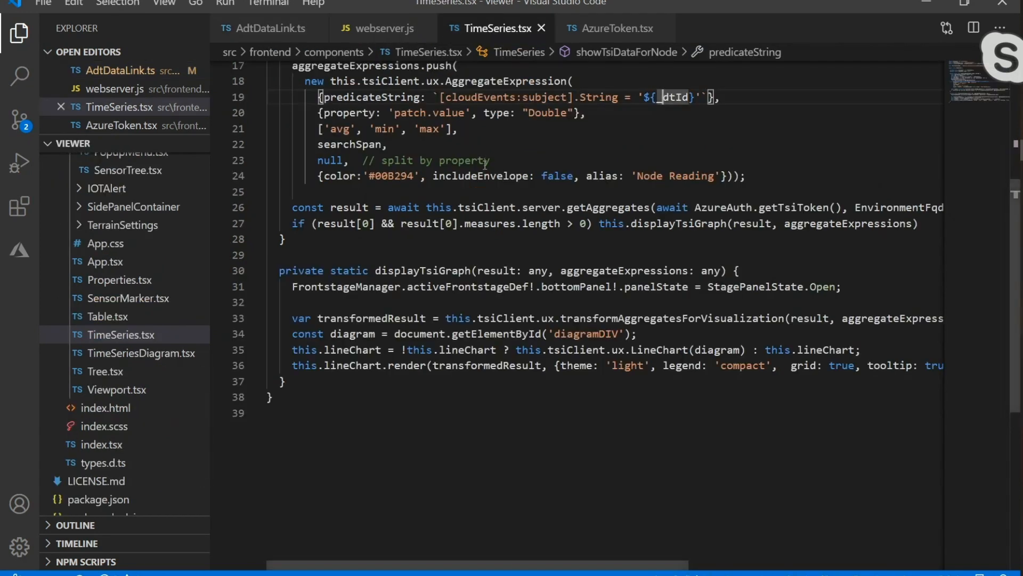
{"action": "scroll", "coordinate": [436, 104], "scroll_direction": "up", "scroll_amount": 2}
{"action": "scroll", "coordinate": [461, 114], "scroll_direction": "up", "scroll_amount": 1}
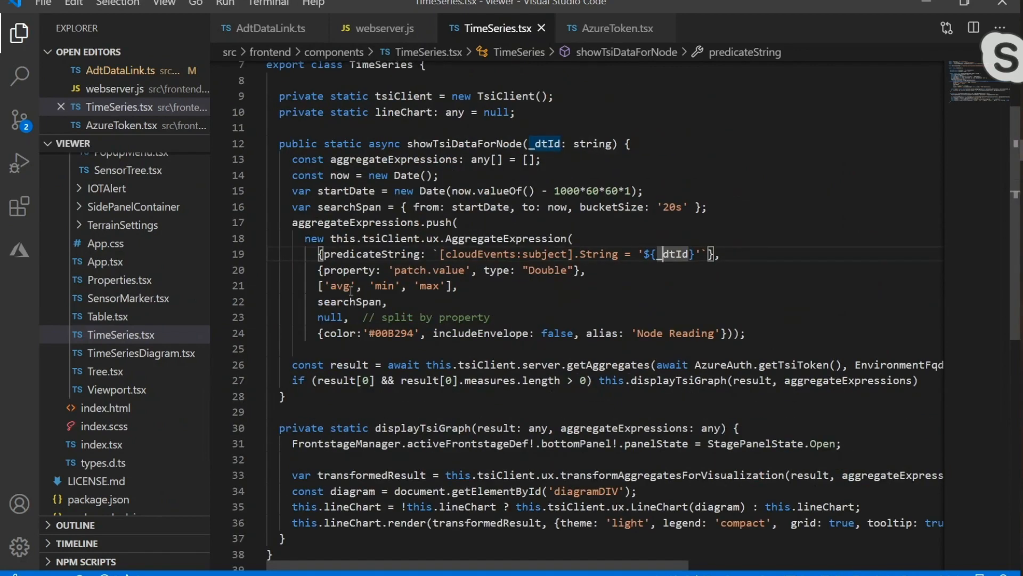
{"action": "left_click", "coordinate": [395, 269]}
{"action": "double_click", "coordinate": [397, 269]}
{"action": "scroll", "coordinate": [346, 236], "scroll_direction": "up", "scroll_amount": 1}
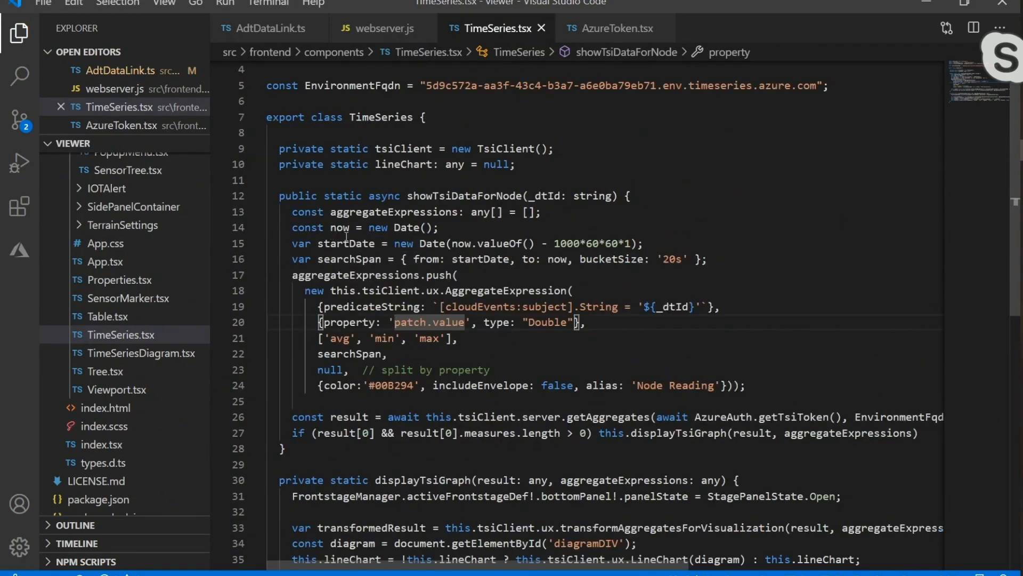
{"action": "scroll", "coordinate": [405, 224], "scroll_direction": "up", "scroll_amount": 1}
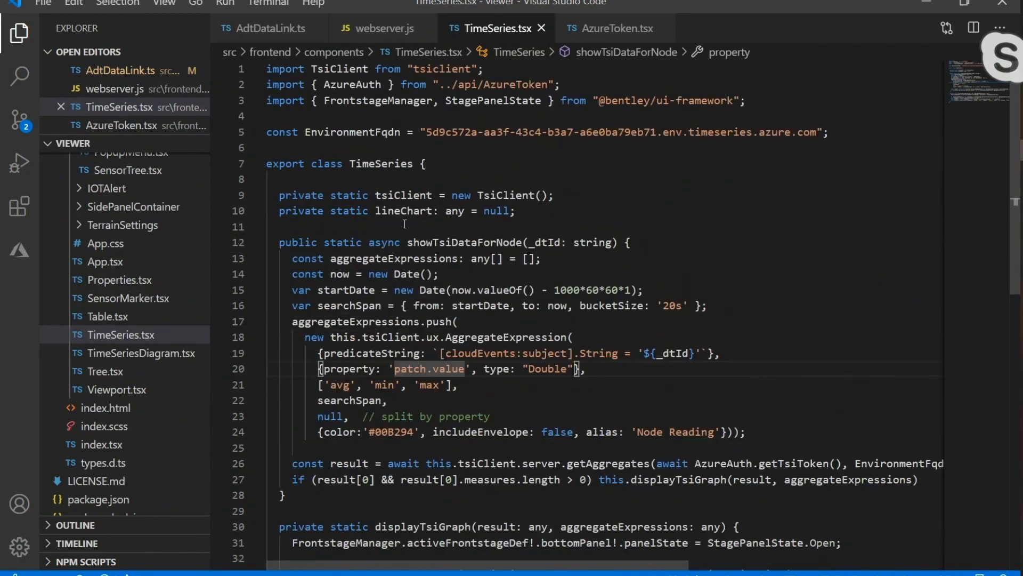
Trace the TsiClient import to its use in the AggregateExpression query on patch.value in TimeSeries.tsx
{"action": "double_click", "coordinate": [344, 71]}
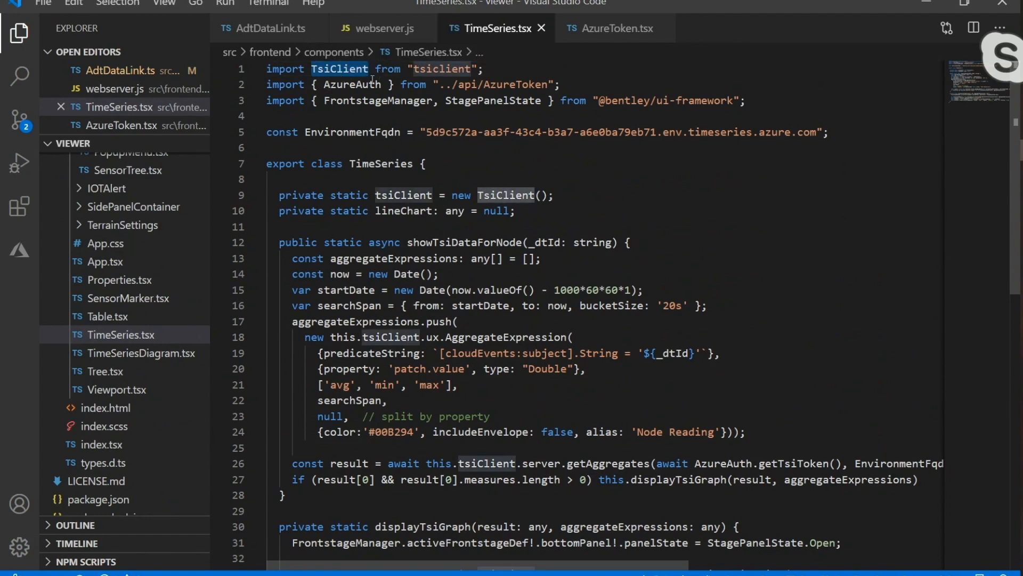
{"action": "scroll", "coordinate": [367, 139], "scroll_direction": "down", "scroll_amount": 2}
{"action": "double_click", "coordinate": [388, 232]}
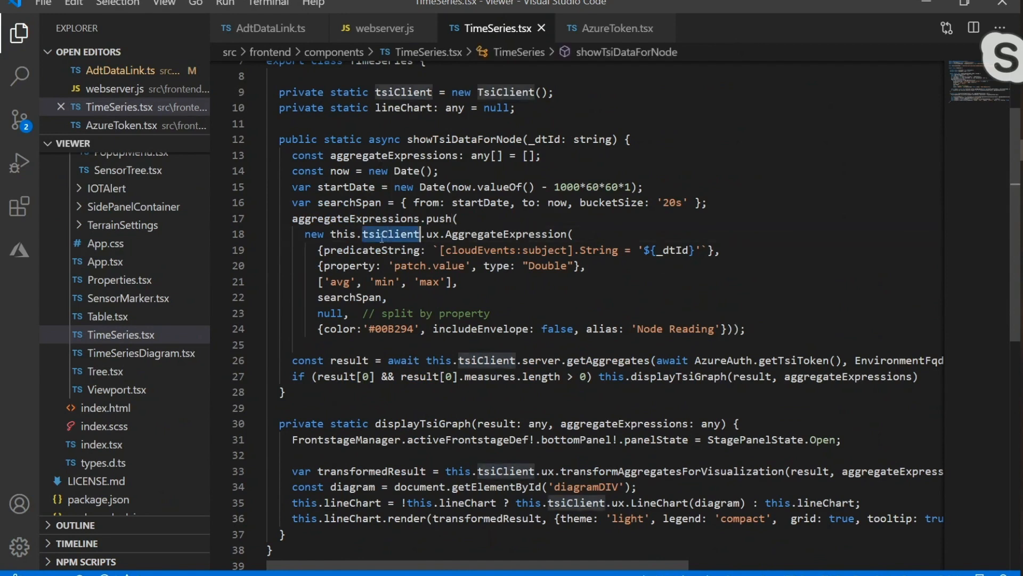
{"action": "left_click", "coordinate": [376, 234]}
{"action": "double_click", "coordinate": [484, 238]}
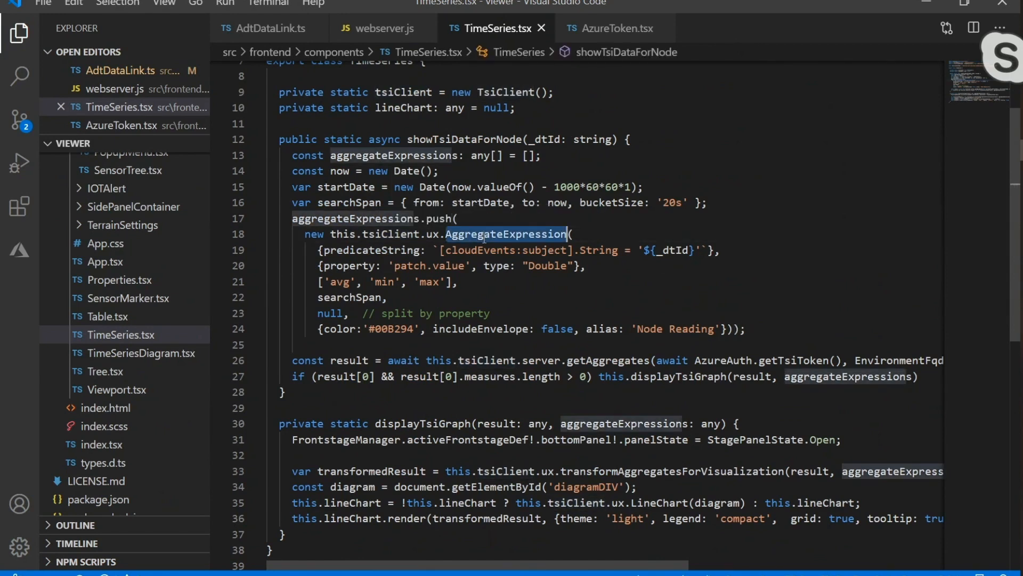
{"action": "left_click", "coordinate": [440, 266]}
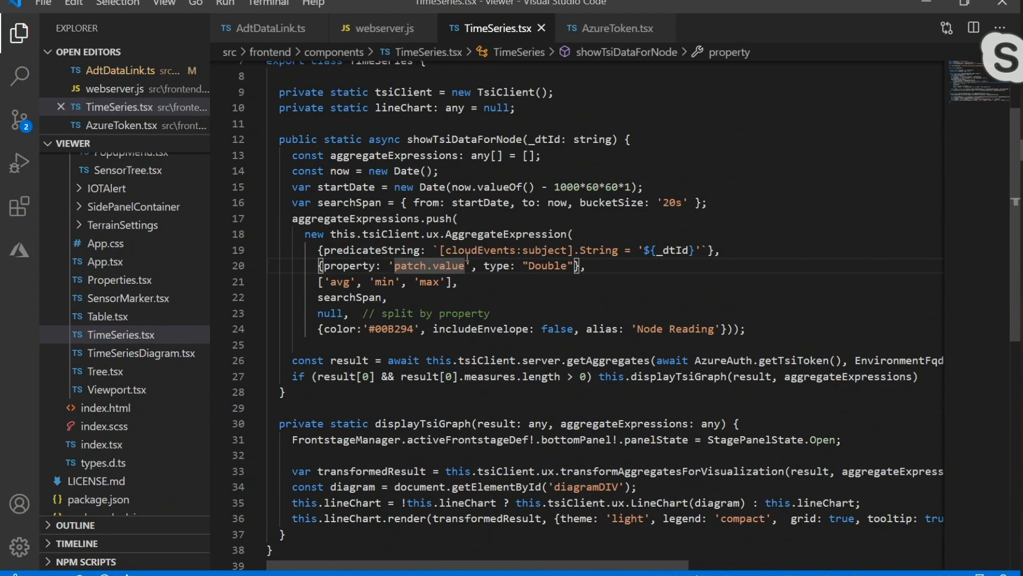
Trace the _dtId parameter of showTsiDataForNode to its use in the cloudEvents:subject predicateString of the AggregateExpression
{"action": "left_click", "coordinate": [464, 251]}
{"action": "double_click", "coordinate": [538, 250]}
{"action": "double_click", "coordinate": [595, 250]}
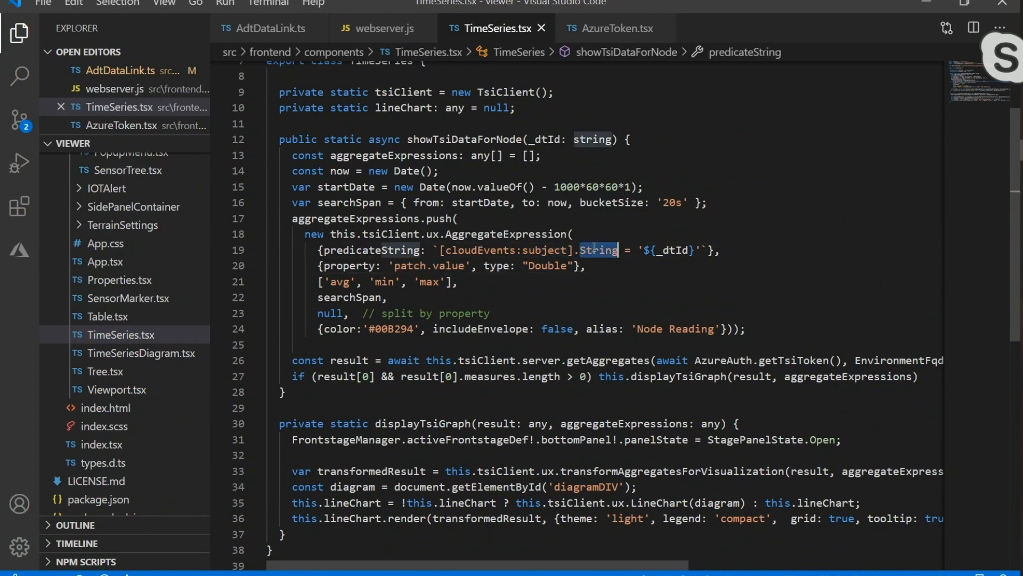
{"action": "left_click", "coordinate": [550, 252]}
{"action": "double_click", "coordinate": [673, 250]}
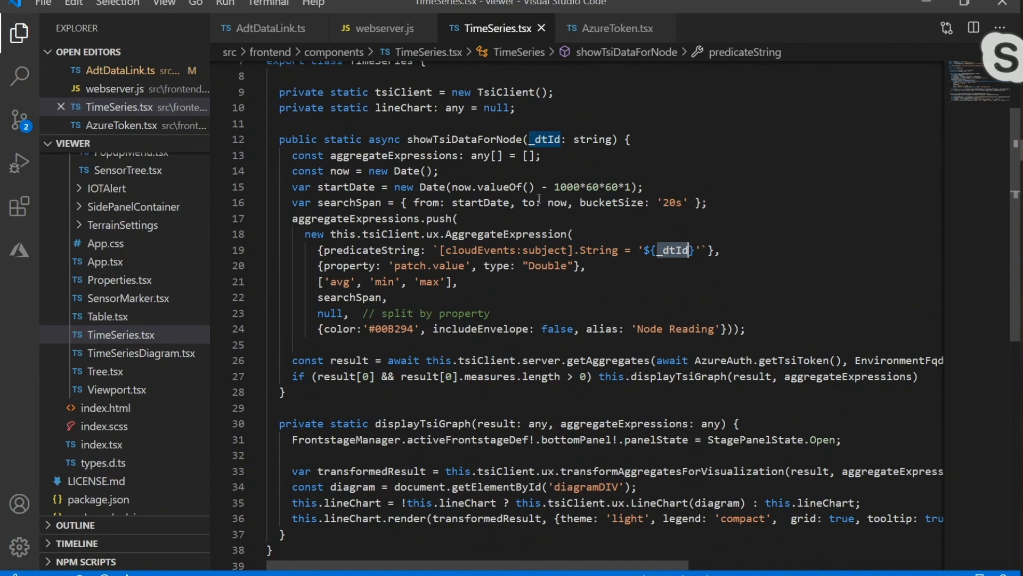
{"action": "double_click", "coordinate": [451, 140]}
{"action": "double_click", "coordinate": [554, 139]}
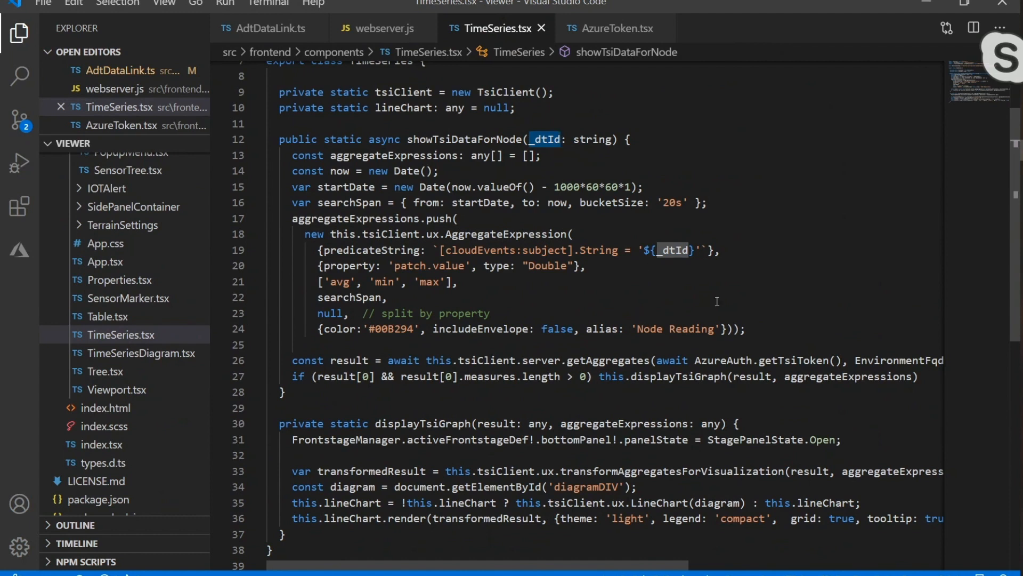
Examine the remaining AggregateExpression arguments: the patch.value property of type Double, the avg/min/max measures, the split-by null, the color and the 'Node Reading' alias
{"action": "left_click", "coordinate": [388, 266]}
{"action": "left_click_drag", "start_coordinate": [399, 265], "coordinate": [460, 267]}
{"action": "left_click", "coordinate": [551, 266]}
{"action": "left_click", "coordinate": [406, 282]}
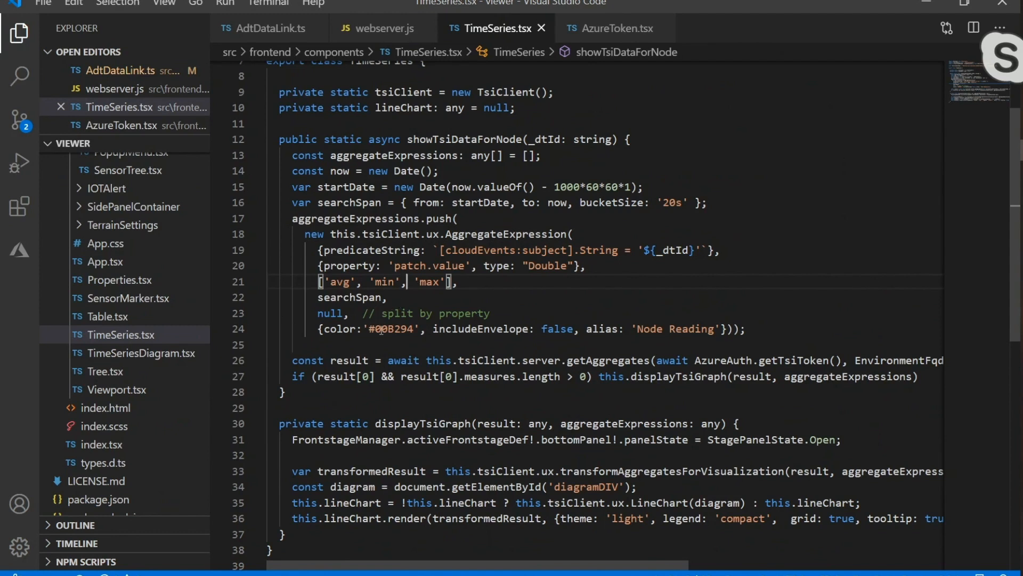
{"action": "double_click", "coordinate": [381, 330]}
{"action": "left_click", "coordinate": [484, 314]}
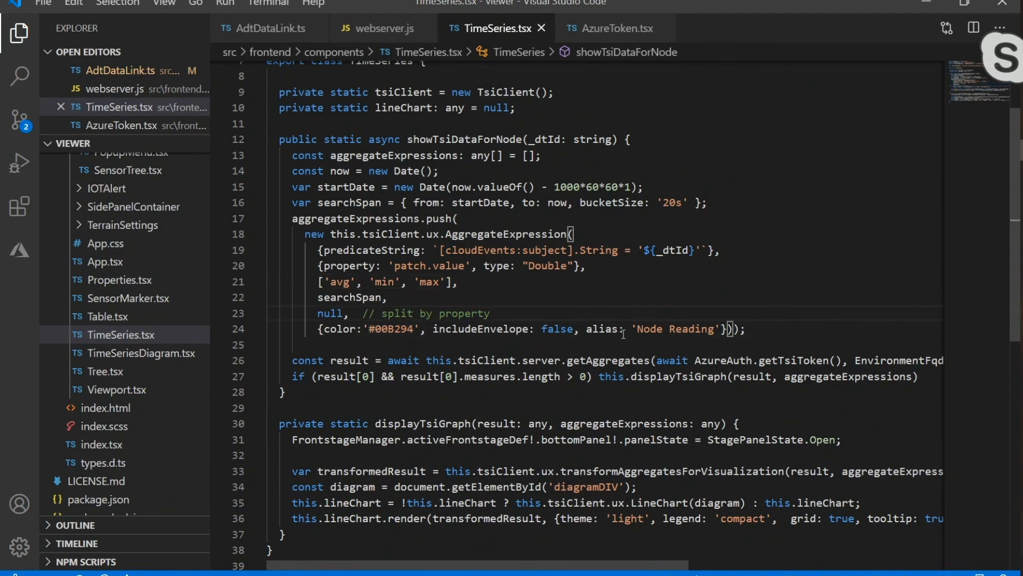
{"action": "left_click_drag", "start_coordinate": [638, 329], "coordinate": [711, 330]}
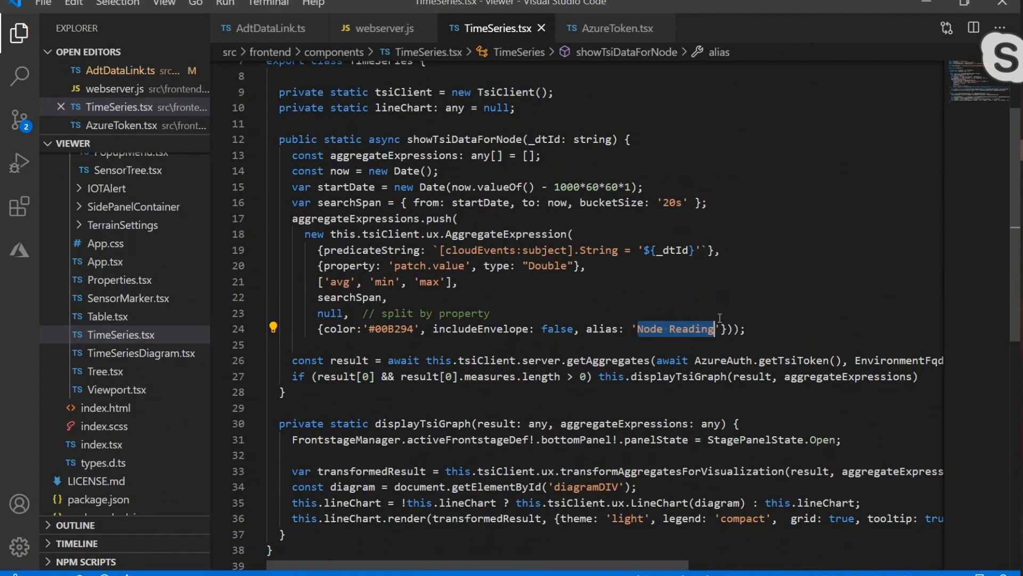
Follow the displayTsiGraph call to its definition and examine the diagramDIV lookup, the LineChart creation and the full render call
{"action": "scroll", "coordinate": [548, 228], "scroll_direction": "down", "scroll_amount": 2}
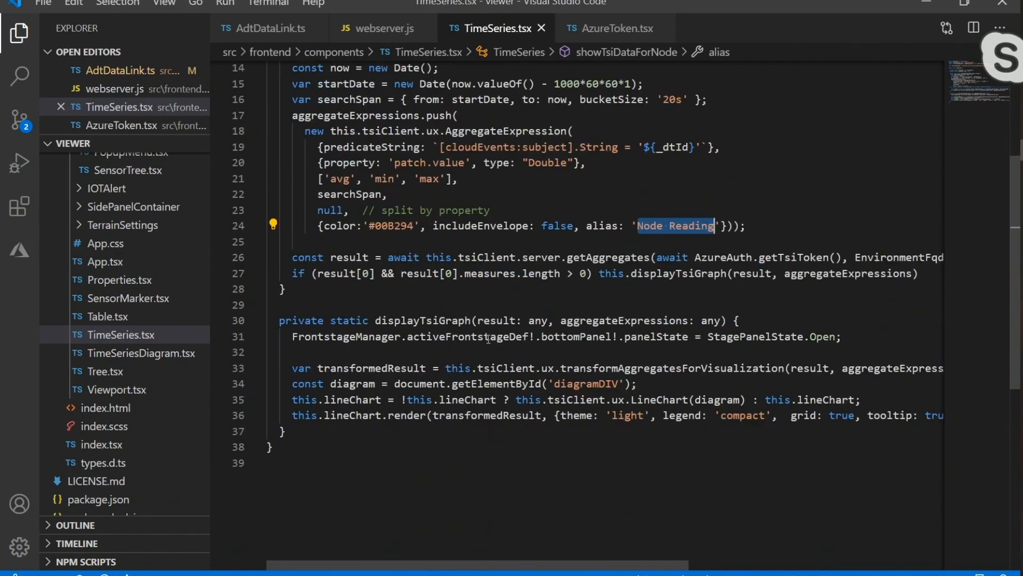
{"action": "scroll", "coordinate": [384, 218], "scroll_direction": "up", "scroll_amount": 1}
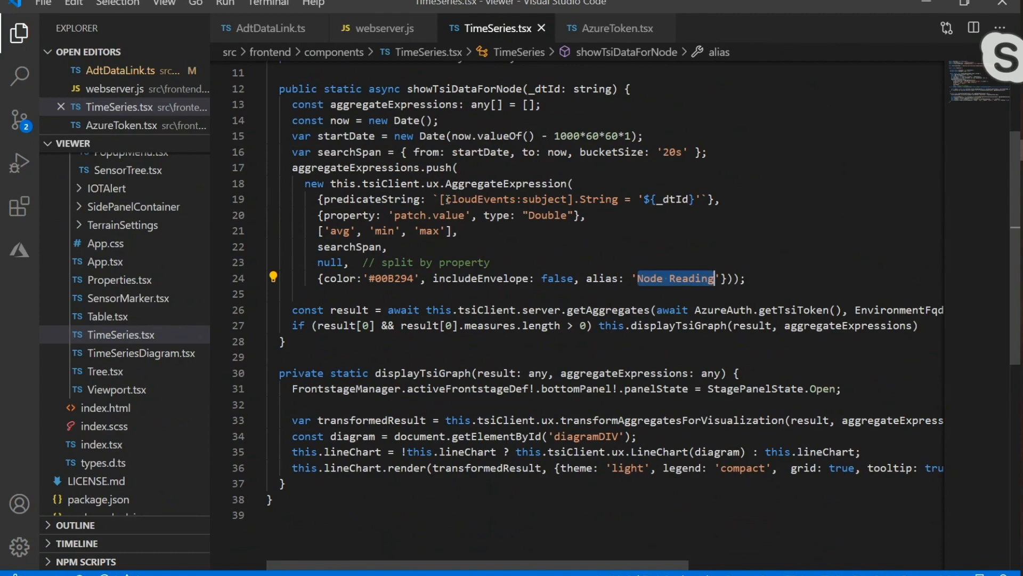
{"action": "scroll", "coordinate": [434, 206], "scroll_direction": "down", "scroll_amount": 1}
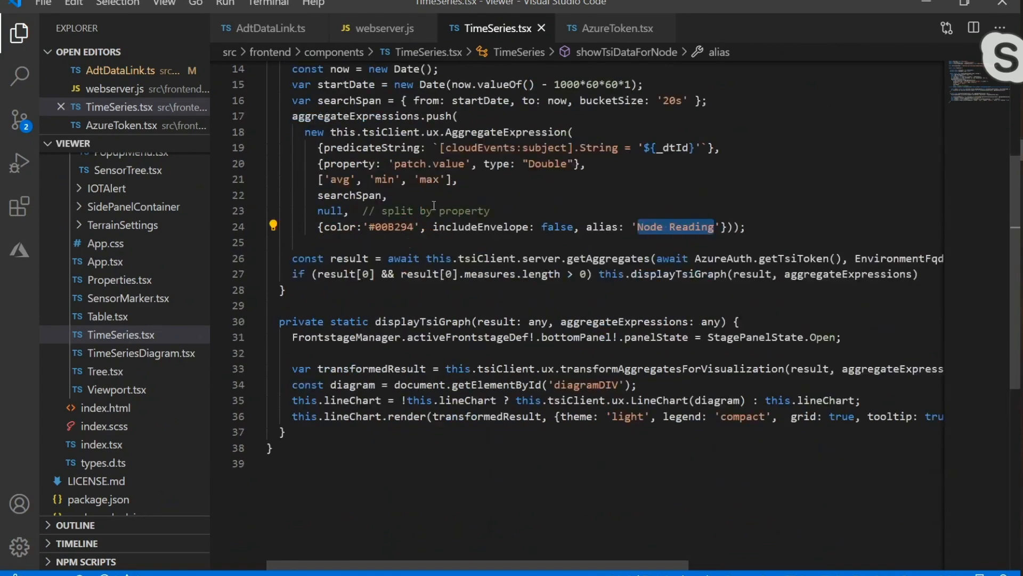
{"action": "double_click", "coordinate": [678, 277]}
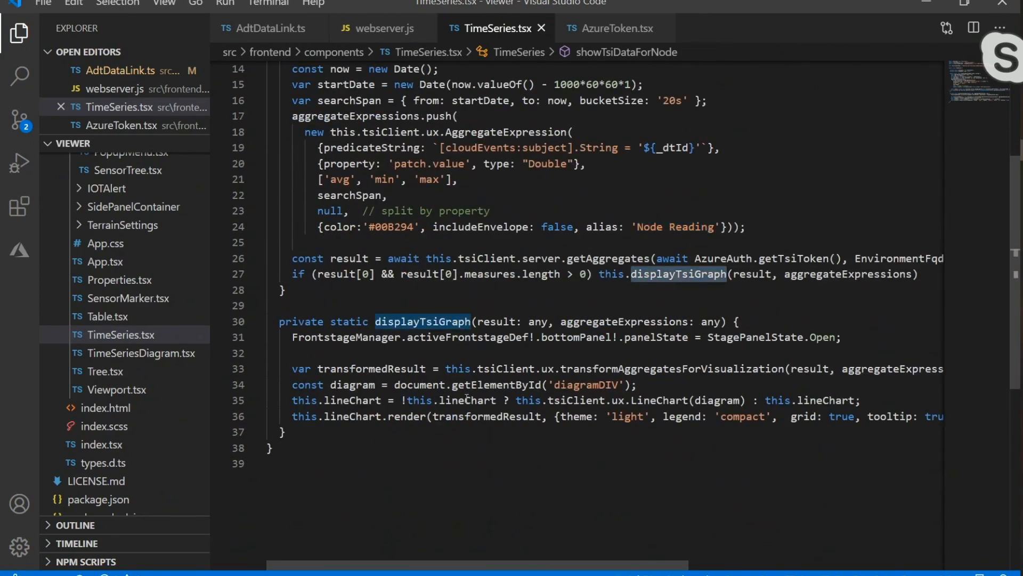
{"action": "left_click", "coordinate": [496, 384]}
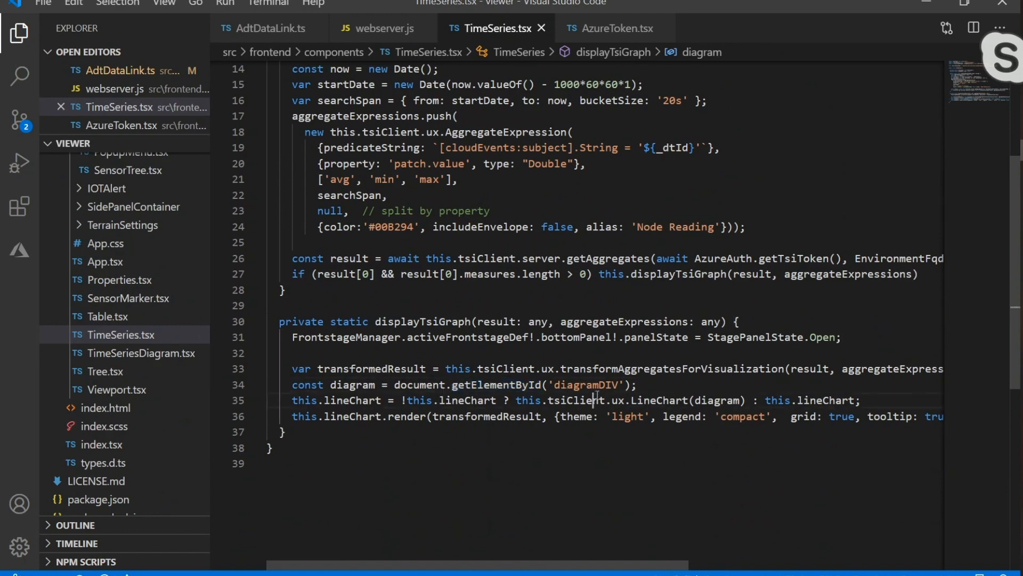
{"action": "double_click", "coordinate": [586, 384]}
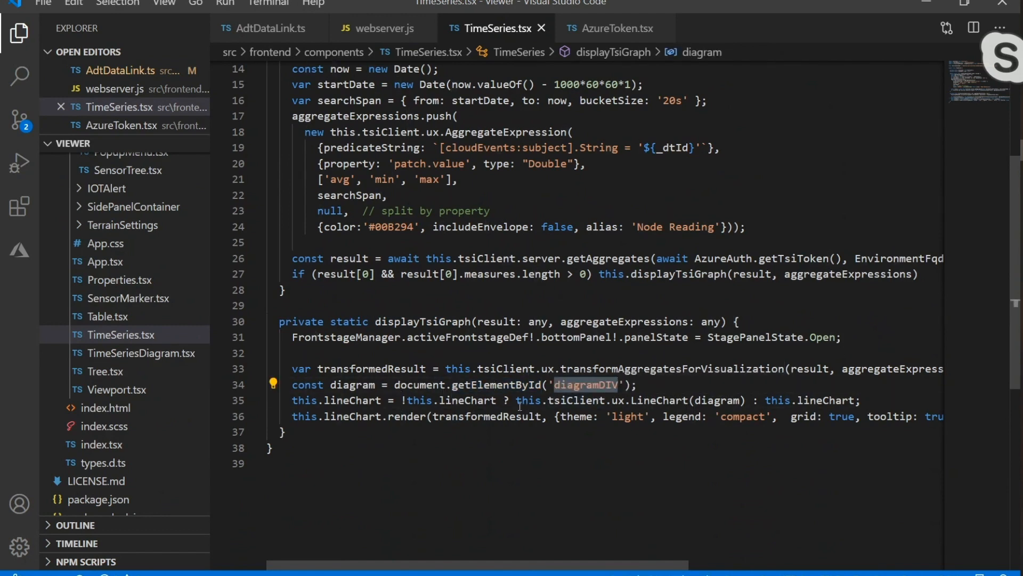
{"action": "left_click_drag", "start_coordinate": [517, 401], "coordinate": [748, 402]}
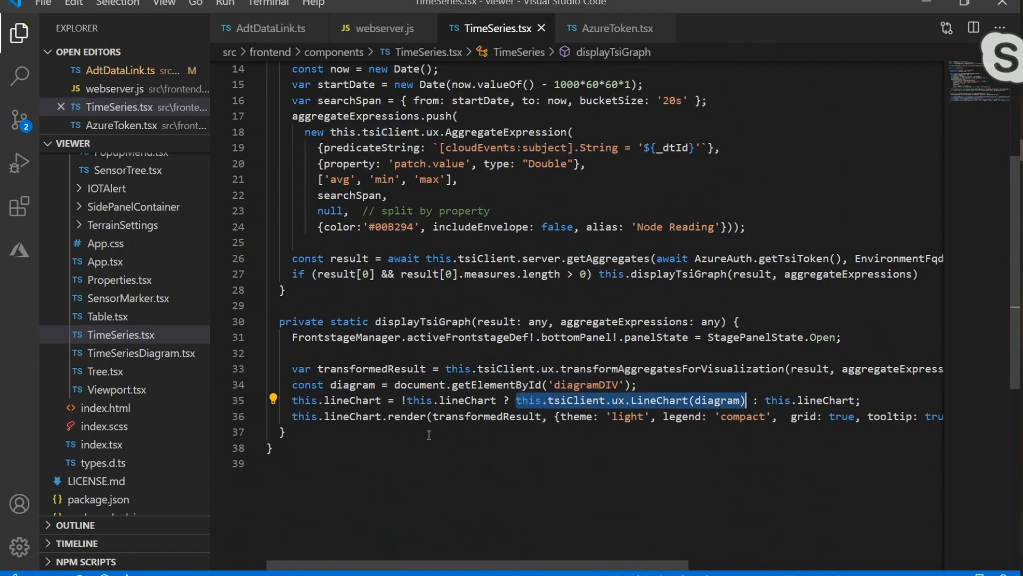
{"action": "left_click_drag", "start_coordinate": [382, 418], "coordinate": [932, 418]}
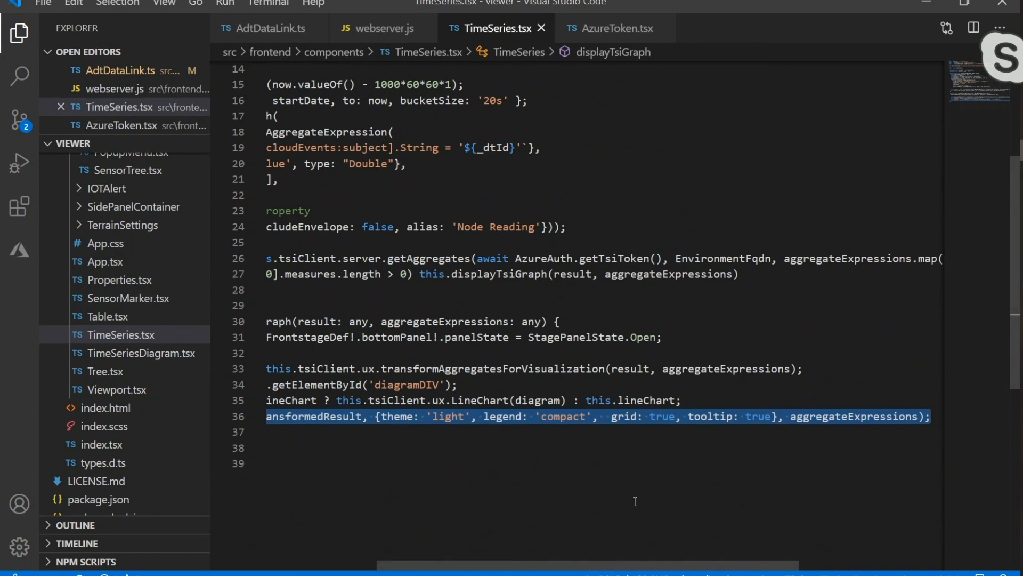
{"action": "left_click_drag", "start_coordinate": [539, 569], "coordinate": [429, 569]}
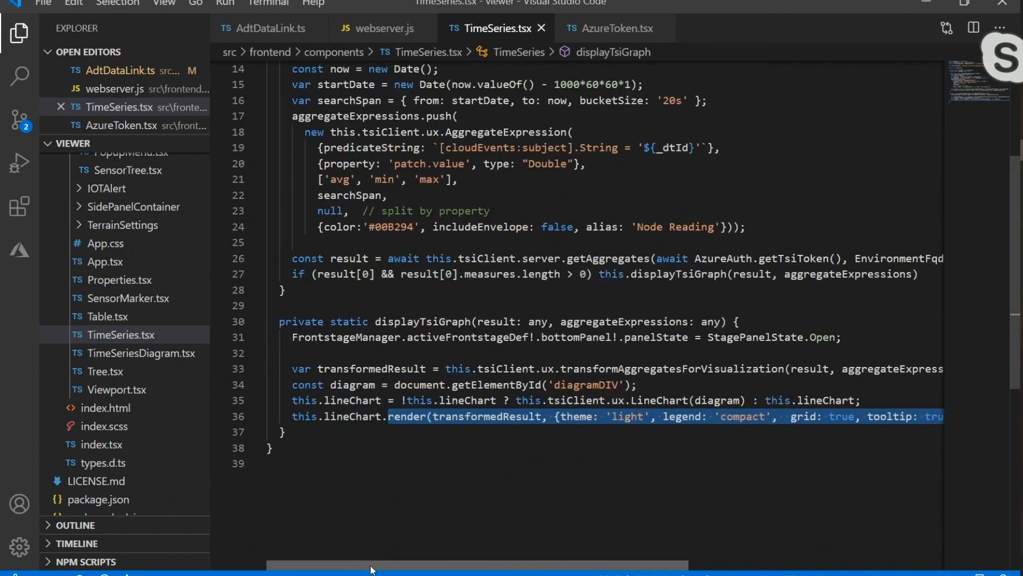
{"action": "left_click", "coordinate": [400, 449]}
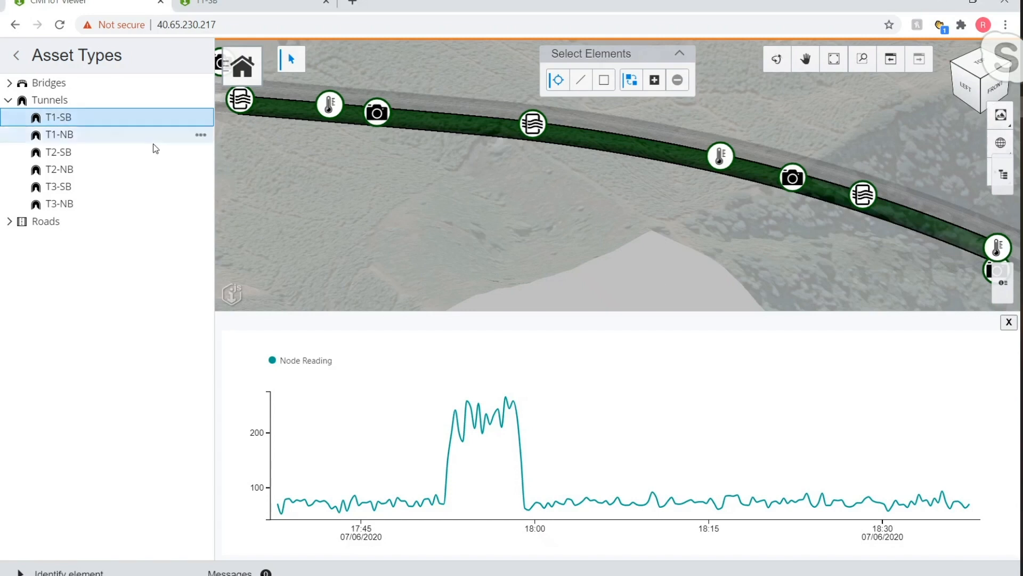
Switch to the iTwin viewer in the browser and show the historic data of tunnel T1-NB, followed by that of T2-NB
{"action": "left_click", "coordinate": [197, 133]}
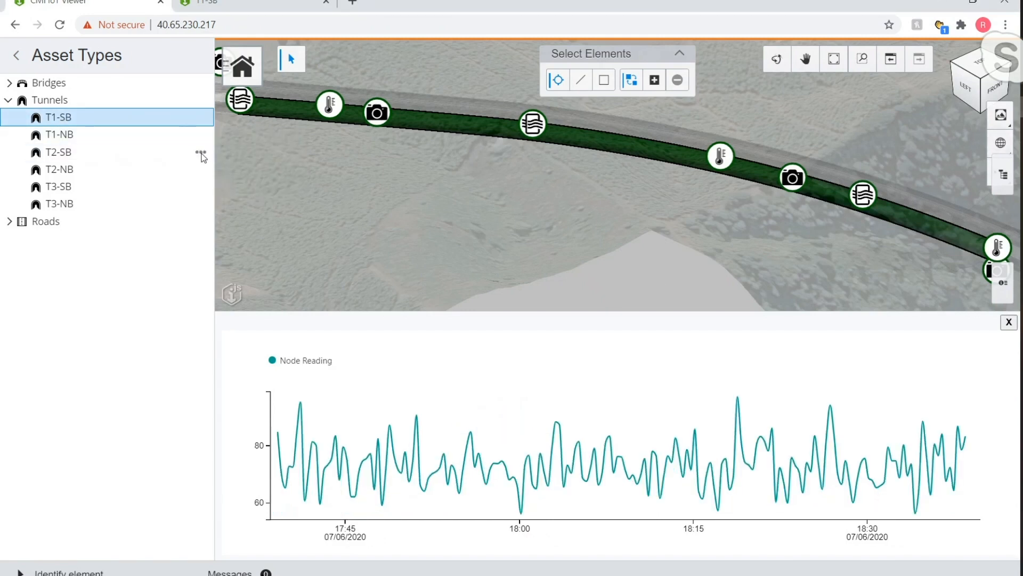
{"action": "left_click", "coordinate": [201, 170]}
{"action": "left_click", "coordinate": [263, 222]}
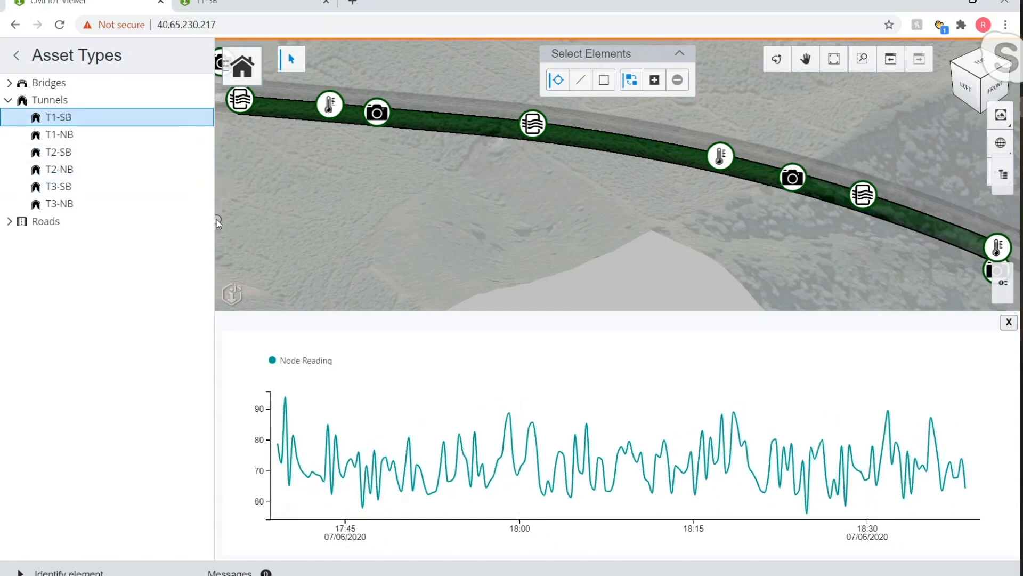
Open the sensor list of tunnel T1-SB from a camera marker in the model and show the historic data of T1-SB-EXT-TEMP-1
{"action": "left_click", "coordinate": [378, 122]}
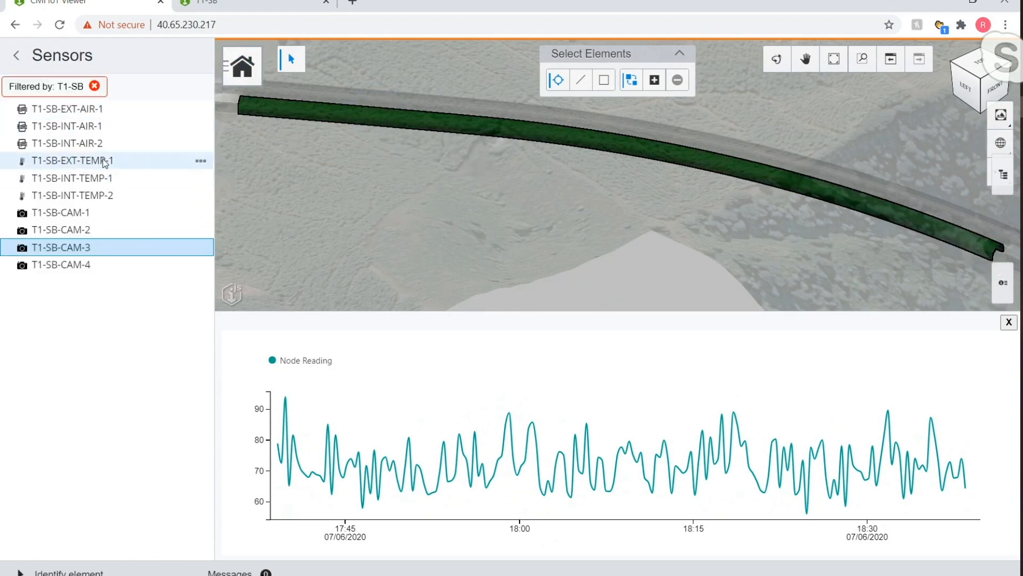
{"action": "left_click", "coordinate": [102, 160]}
{"action": "left_click", "coordinate": [201, 161]}
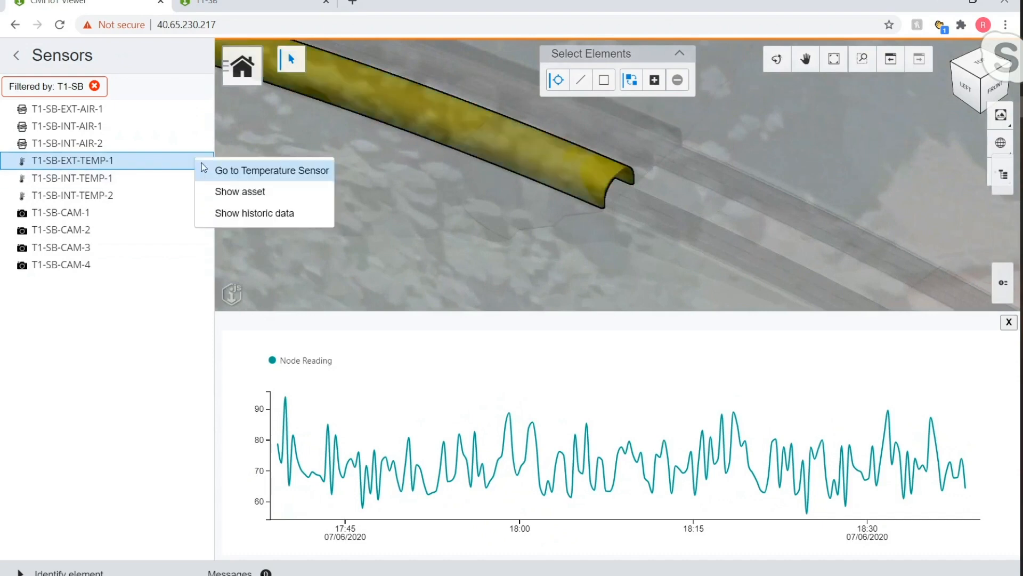
{"action": "left_click", "coordinate": [233, 221]}
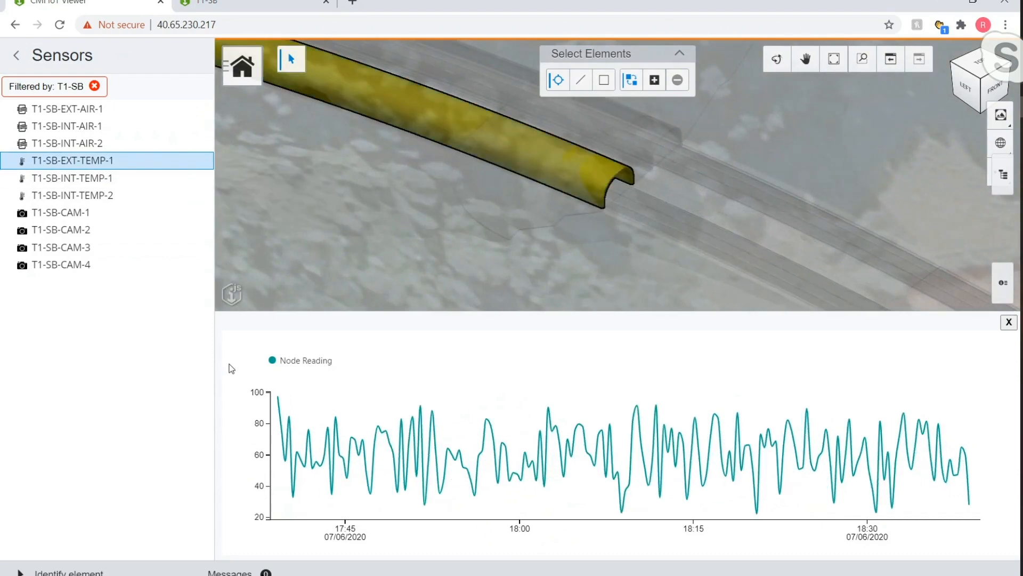